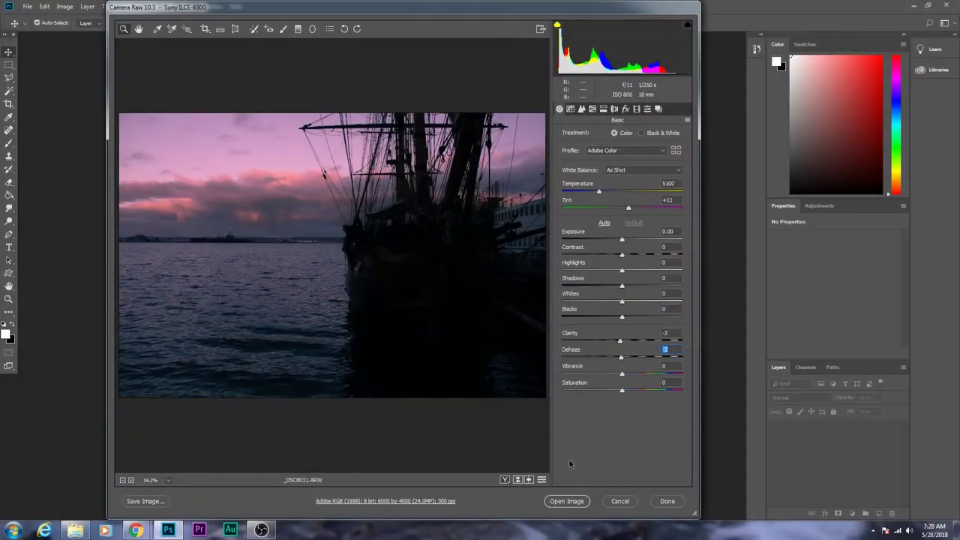
- Set Exposure +0.20, Contrast -34, Shadows +46, Whites +18, Blacks +47 and Clarity +38
text(0.2)
key(Tab)
text(-34)
key(Tab)
text(-5646)
key(Tab)
text(18)
key(Tab)
text(47)
key(Tab)
text(38)
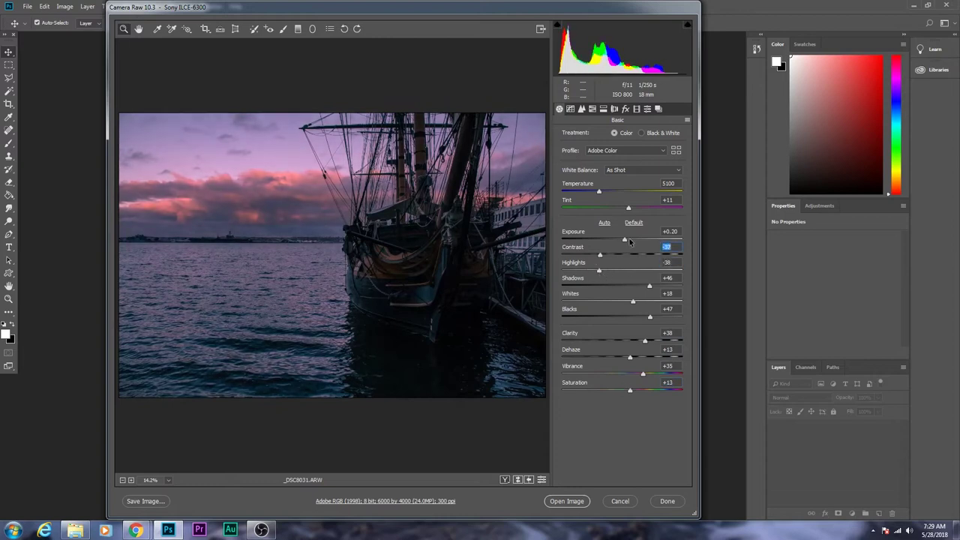
- Raise the sharpening amount in the Detail settings
key(ctrl+alt+3)
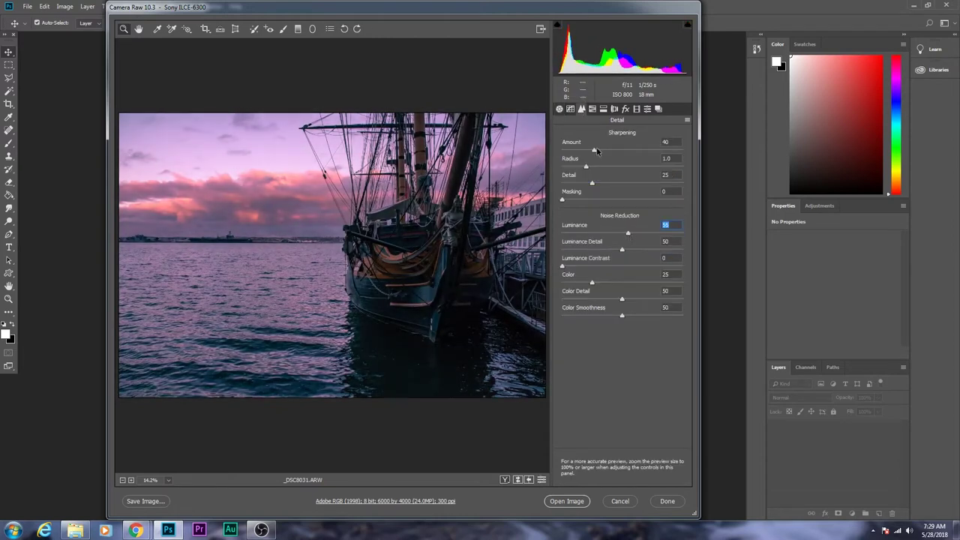
drag(586, 146, 608, 149)
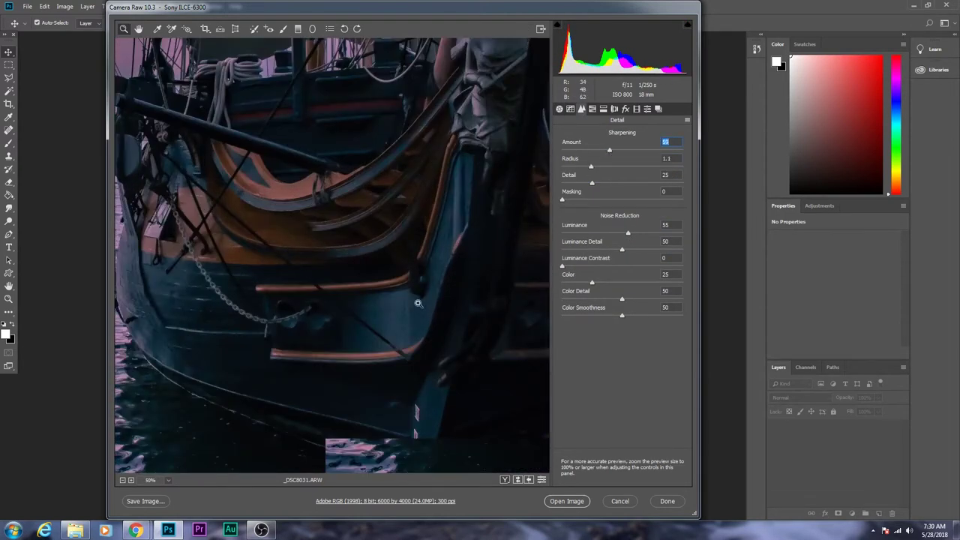
key(ctrl+minus)
key(ctrl+minus)
key(ctrl+alt+1)
- Lighten the aqua tones and darken the blues to deepen the sky in HSL
click(592, 109)
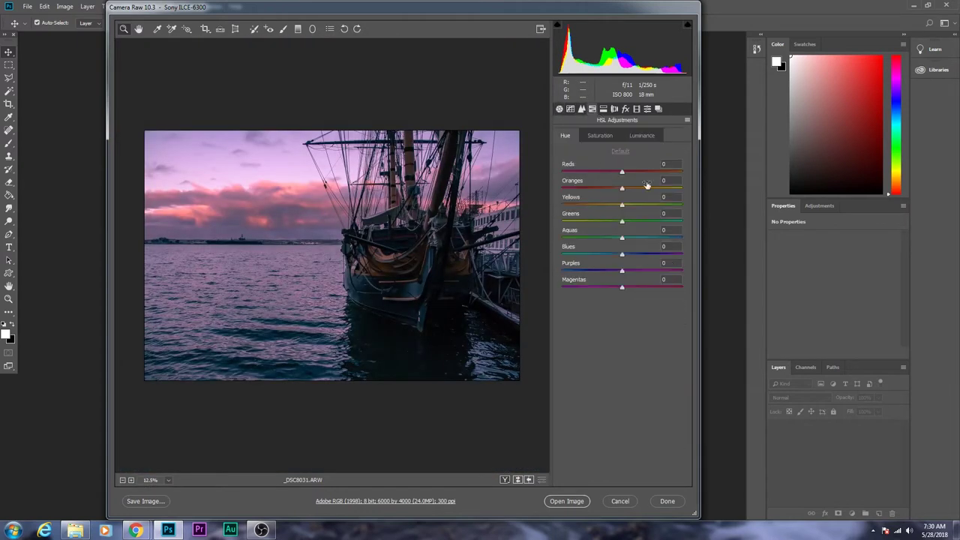
key(ctrl+plus)
click(604, 108)
drag(621, 188, 634, 188)
click(642, 135)
mouse_move(622, 237)
mouse_down()
mouse_move(608, 254)
mouse_move(636, 253)
mouse_move(641, 237)
mouse_up()
click(600, 135)
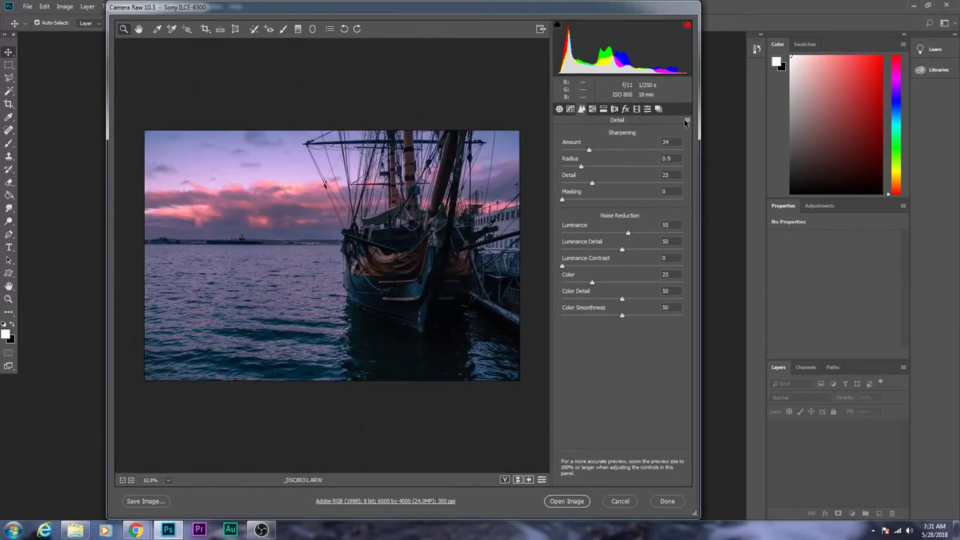
click(604, 110)
- Add saturation to the split-toning shadow tint, then zoom into the image in Photoshop
drag(599, 245, 576, 245)
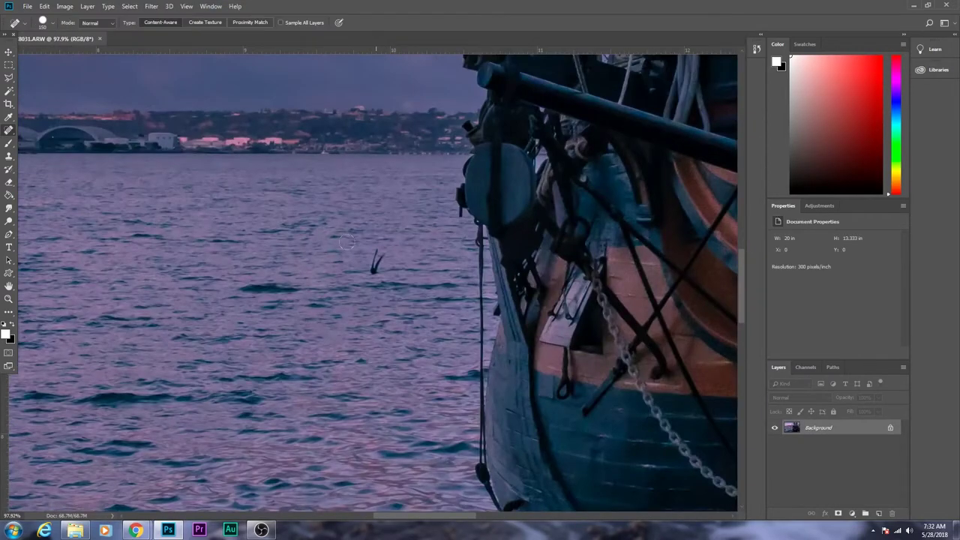
scroll(428, 380, up, 5)
key(v)
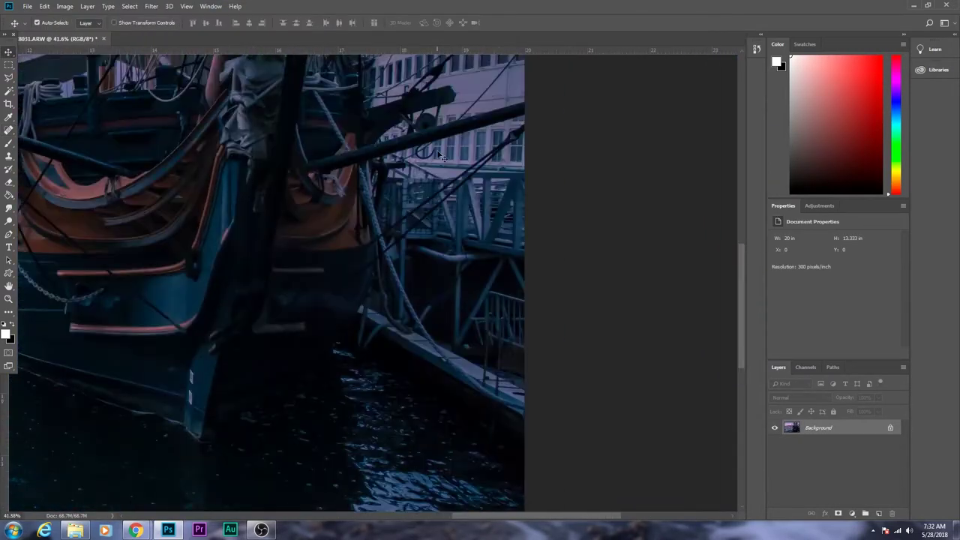
scroll(333, 384, up, 3)
scroll(511, 164, up, 5)
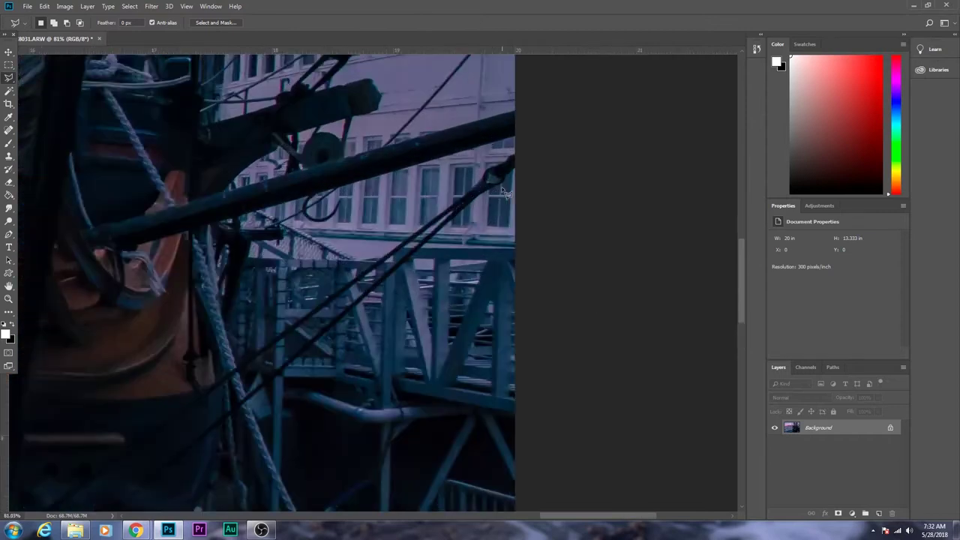
key(p)
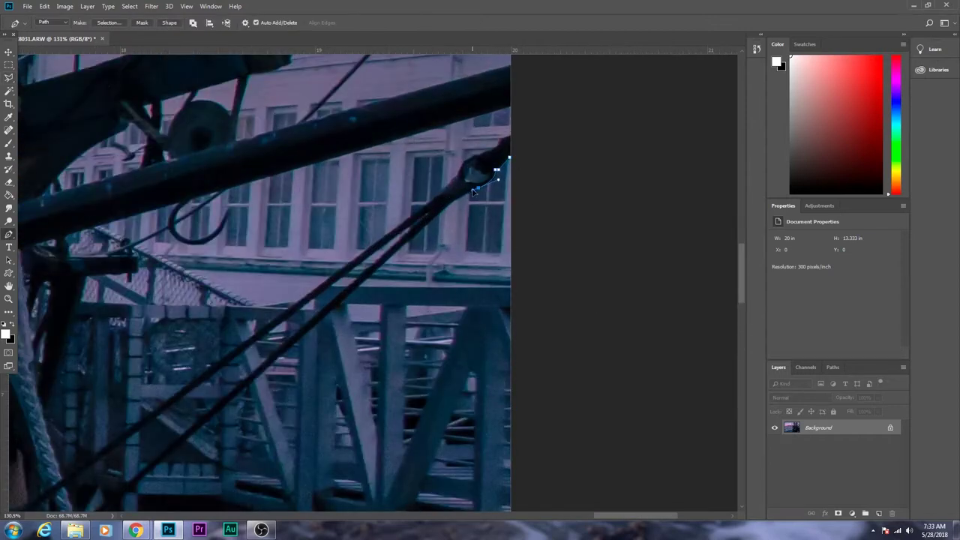
- Trace the two rigging cables with the Pen tool and copy them onto Layer 1
scroll(472, 192, up, 3)
scroll(382, 322, up, 2)
scroll(442, 268, down, 2)
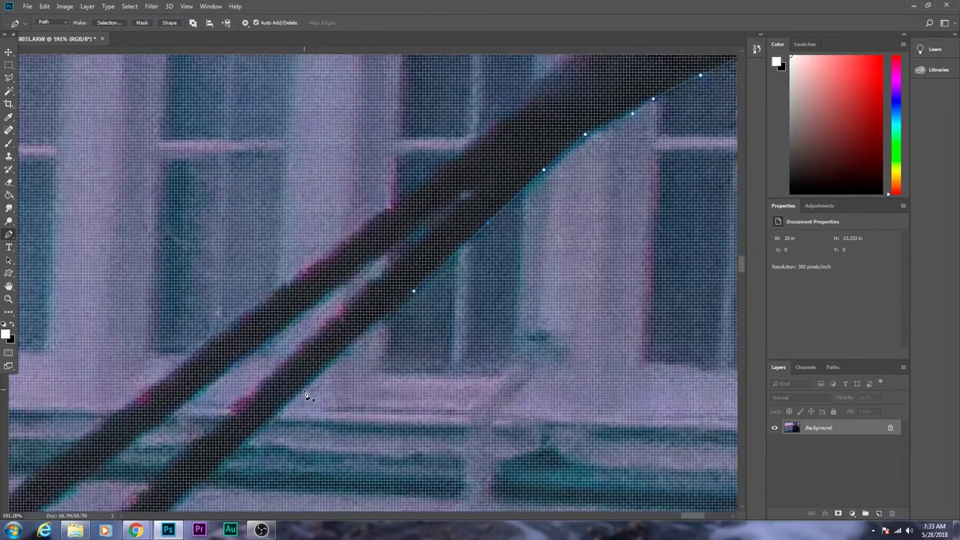
scroll(356, 345, up, 2)
drag(241, 448, 267, 335)
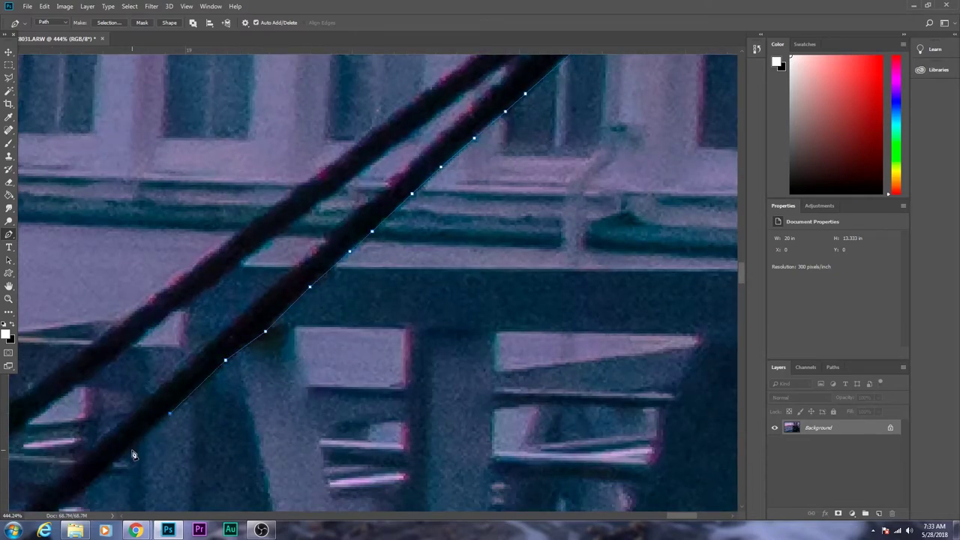
scroll(132, 454, down, 3)
scroll(375, 242, down, 2)
scroll(375, 241, up, 1)
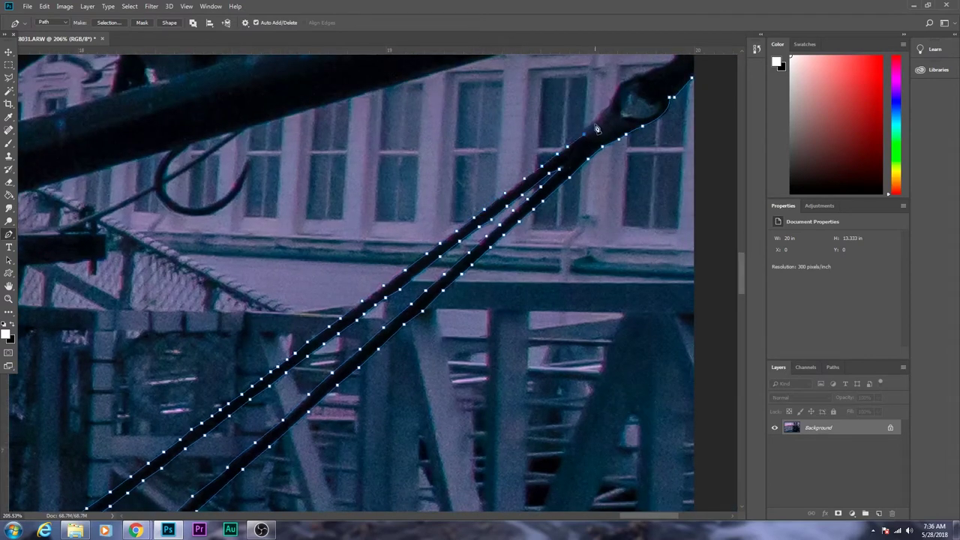
drag(666, 69, 631, 144)
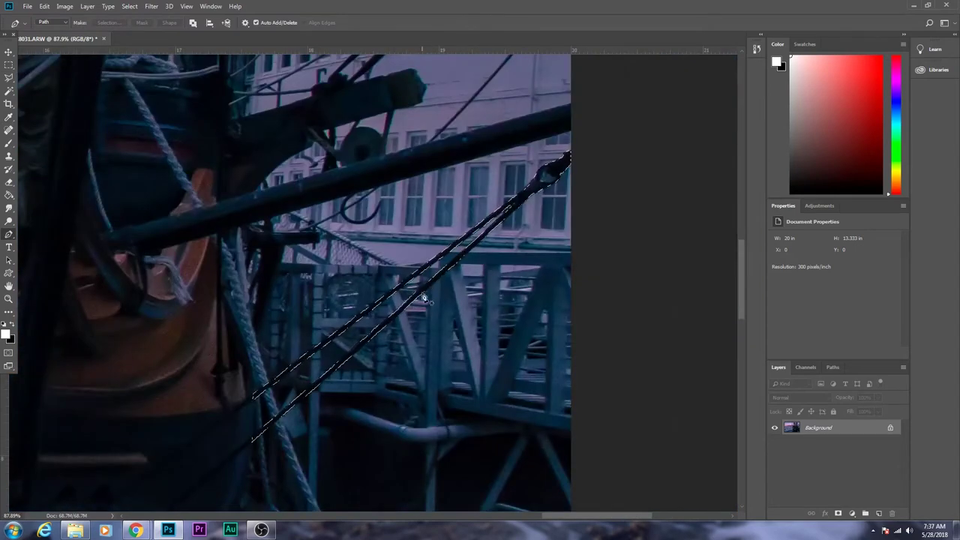
right_click(431, 300)
click(447, 390)
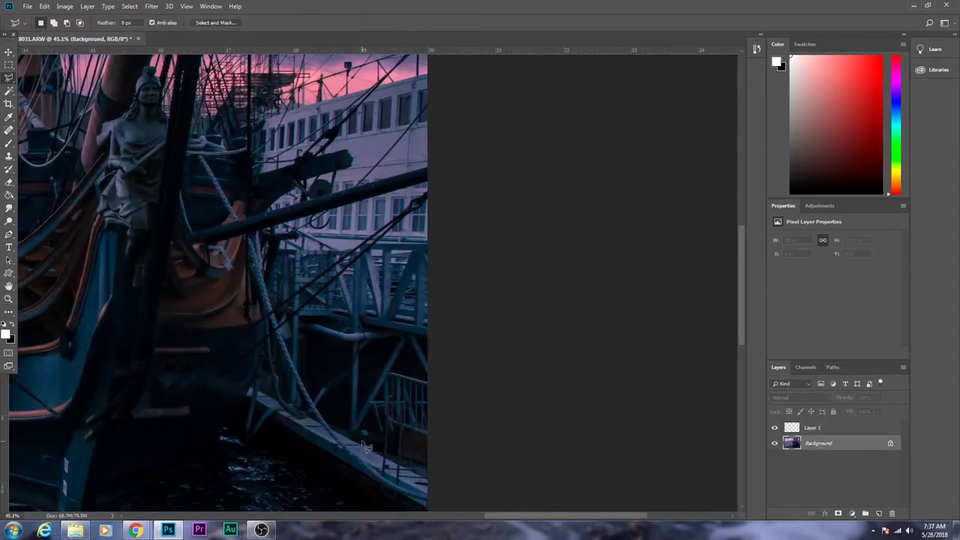
- Copy the lassoed spar to Layer 2, then trace a thin cable and copy it to Layer 3
scroll(352, 200, up, 3)
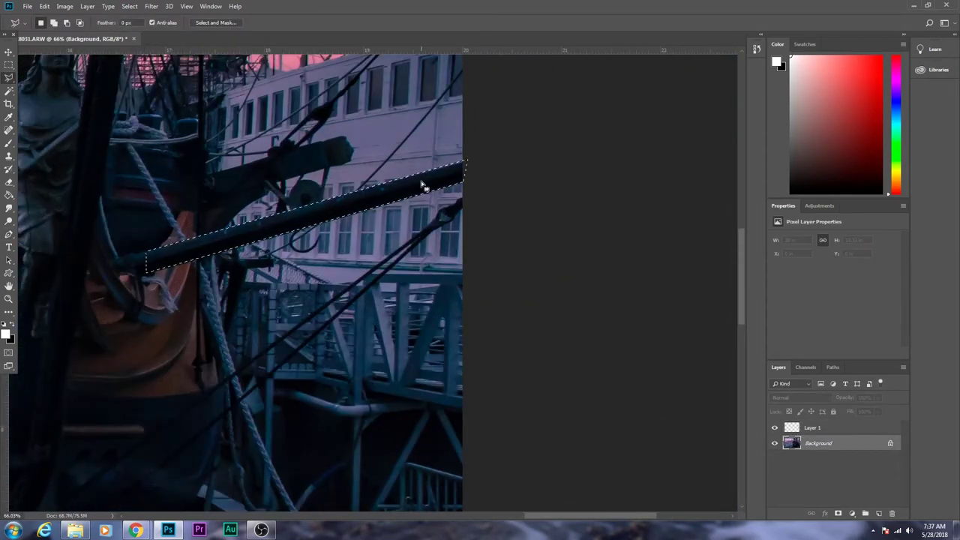
key(ctrl+j)
key(p)
scroll(443, 183, up, 3)
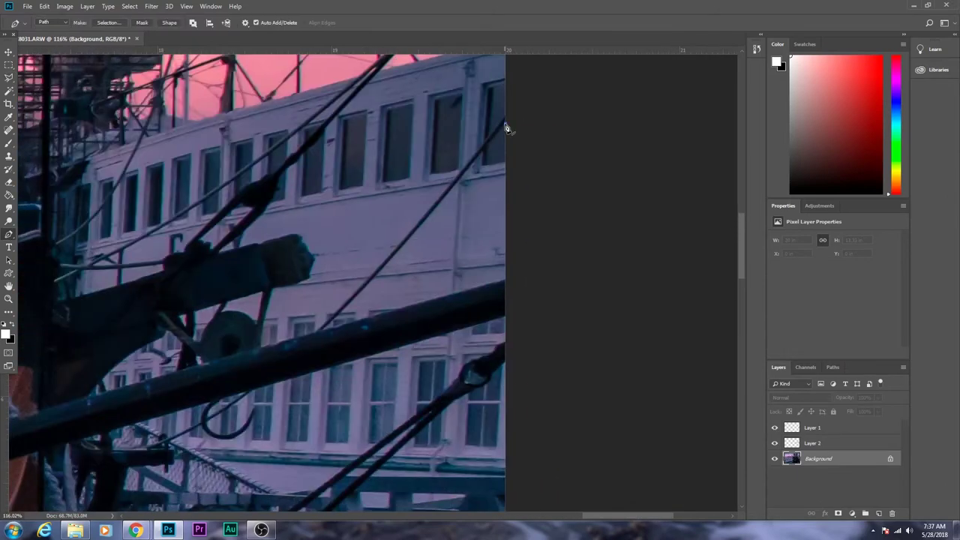
click(507, 129)
scroll(494, 142, up, 4)
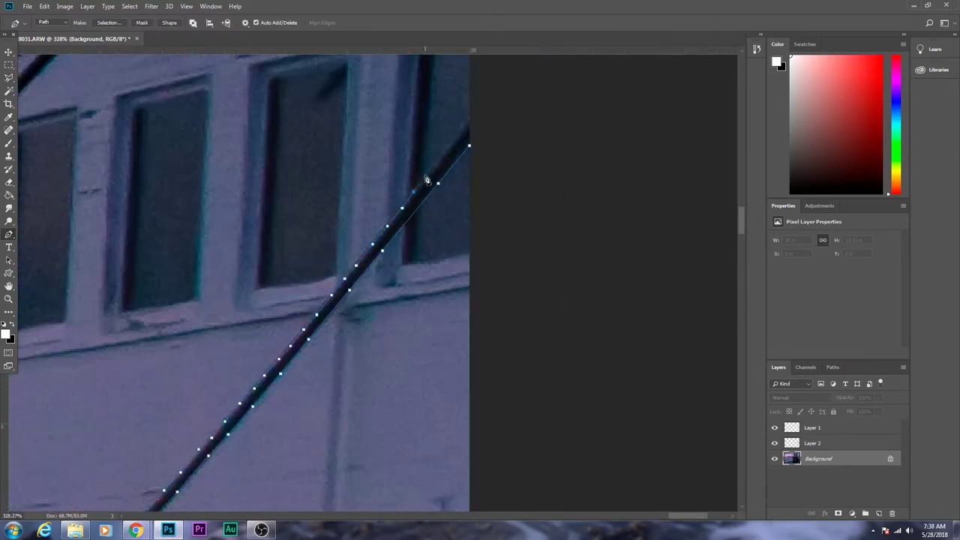
scroll(475, 158, up, 3)
scroll(397, 167, up, 1)
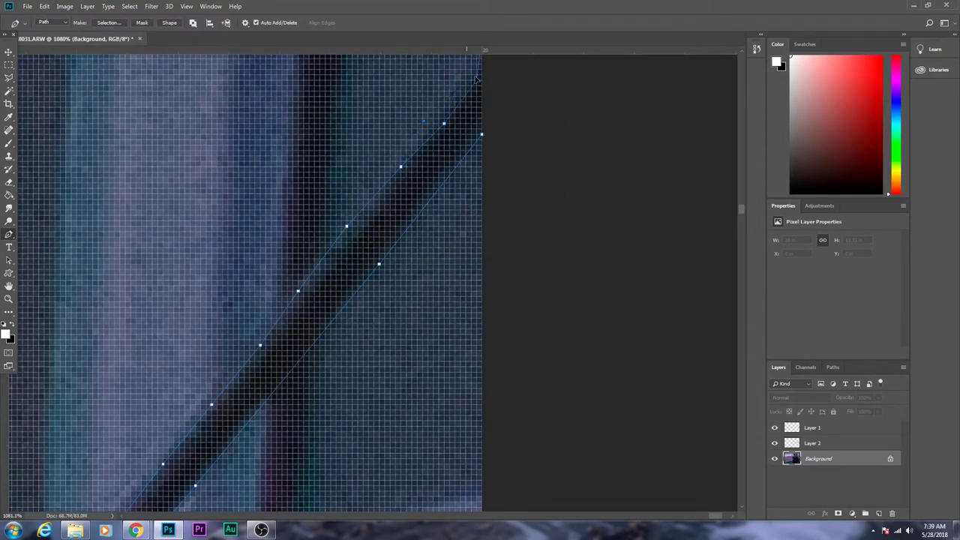
scroll(483, 137, down, 1)
right_click(449, 225)
click(493, 266)
click(515, 160)
scroll(349, 386, down, 5)
right_click(355, 165)
click(407, 235)
- Trace the hull edge beside the dock rope and copy it onto Layer 4
scroll(407, 235, down, 3)
scroll(560, 307, up, 3)
scroll(418, 320, down, 2)
scroll(377, 313, down, 5)
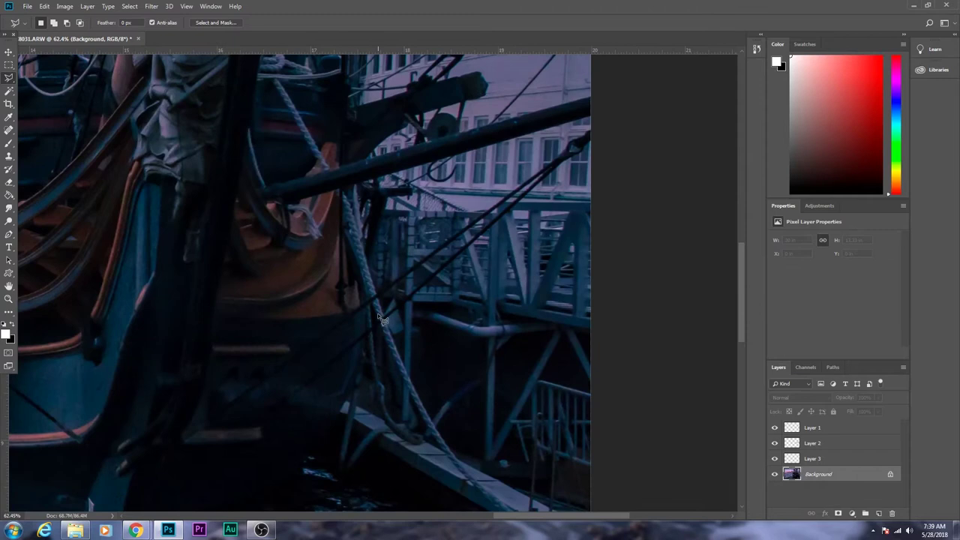
scroll(378, 313, down, 3)
key(p)
scroll(216, 387, up, 3)
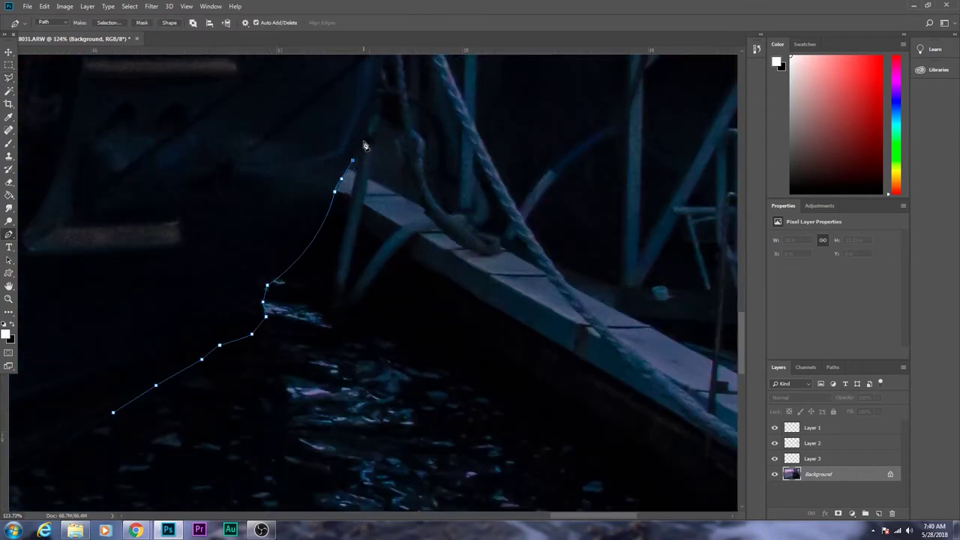
scroll(365, 145, down, 3)
drag(331, 185, 325, 140)
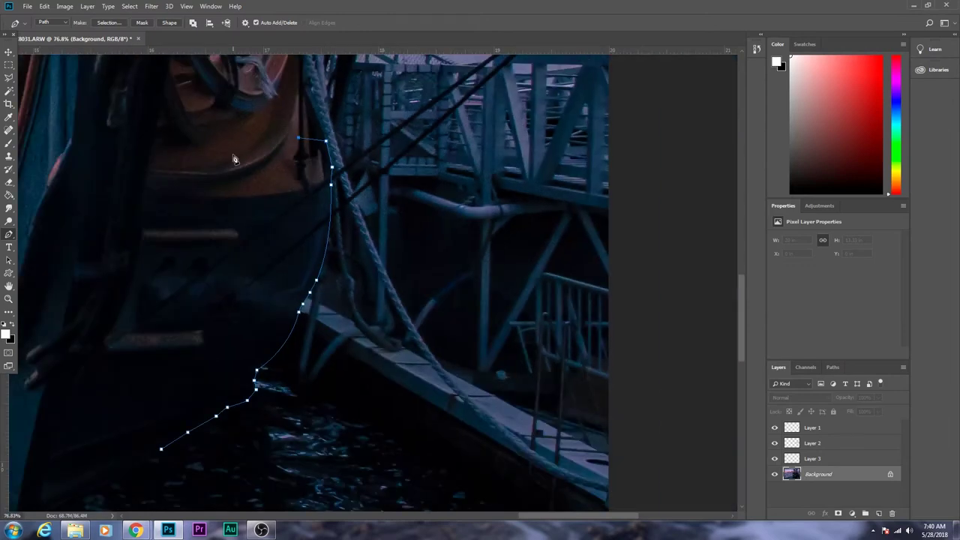
key(ctrl+Return)
right_click(257, 229)
click(290, 295)
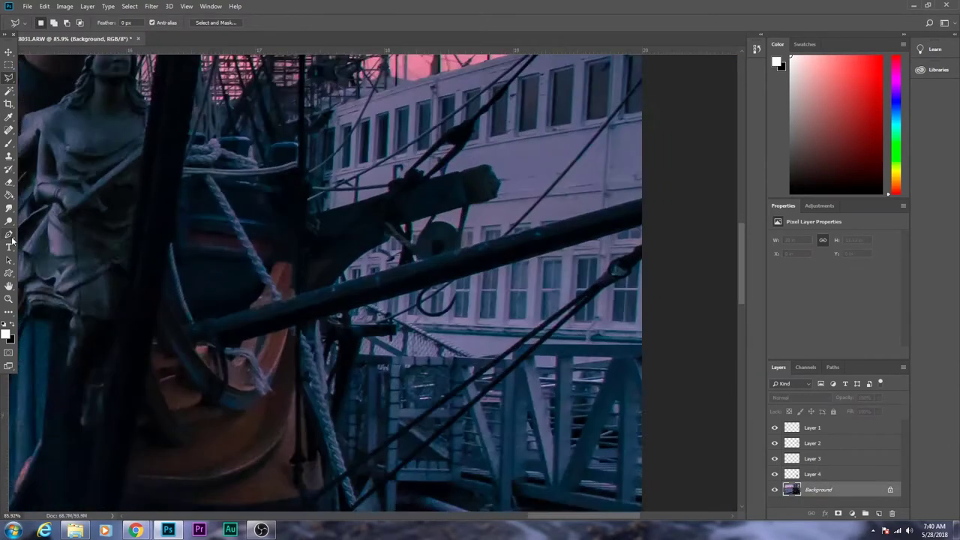
- Trace the beam's edges against the white building with the Magnetic Freeform Pen
click(9, 234)
scroll(497, 200, up, 2)
scroll(443, 208, up, 2)
scroll(503, 197, up, 2)
scroll(504, 202, up, 1)
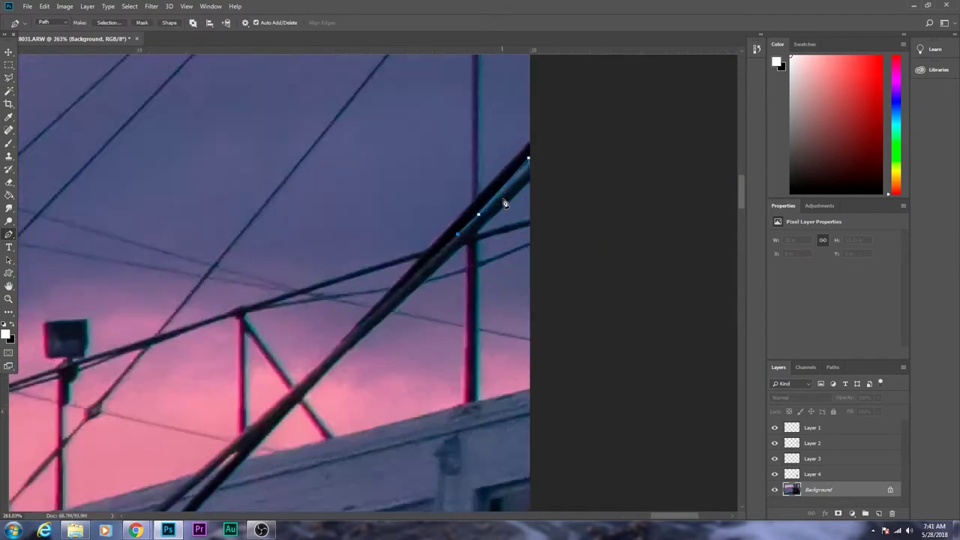
scroll(504, 203, up, 3)
scroll(534, 194, down, 1)
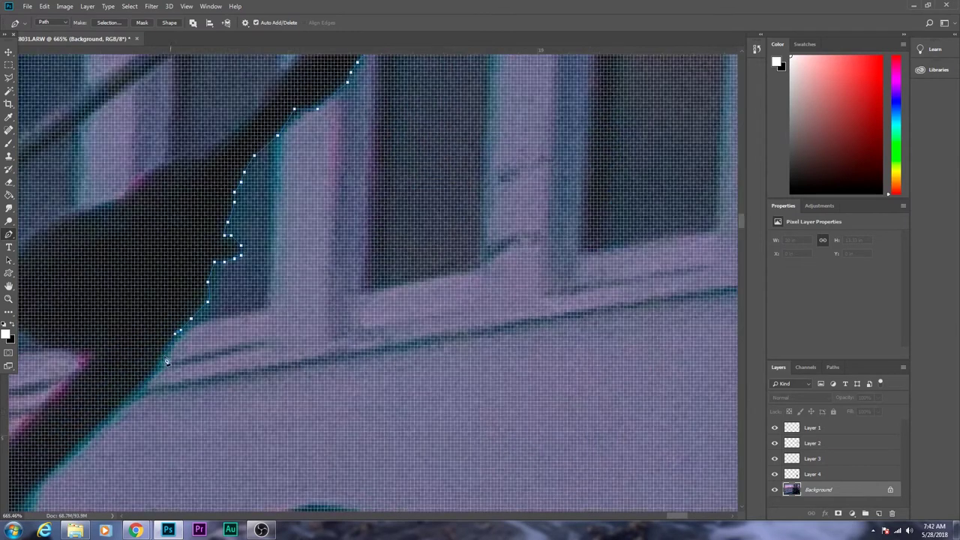
scroll(420, 210, down, 1)
scroll(312, 230, down, 1)
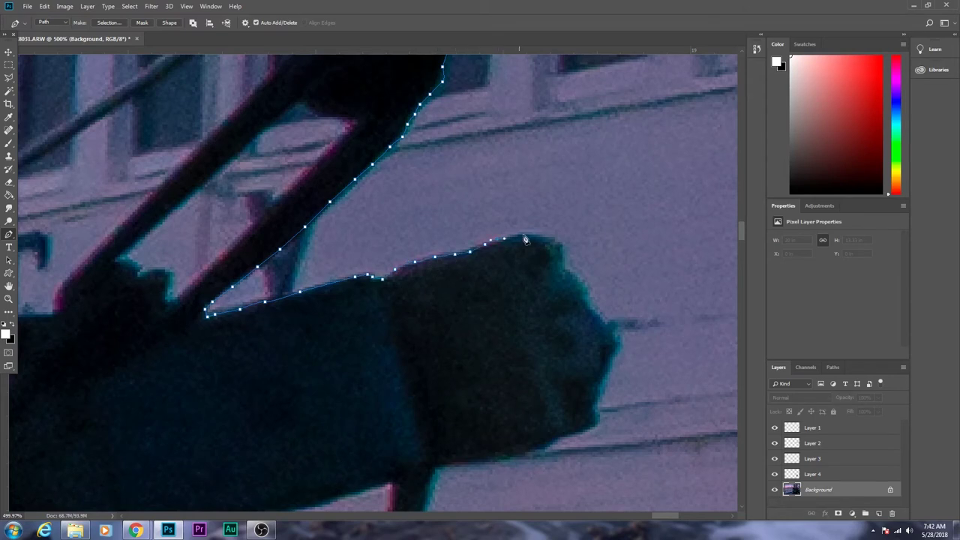
drag(426, 499, 460, 292)
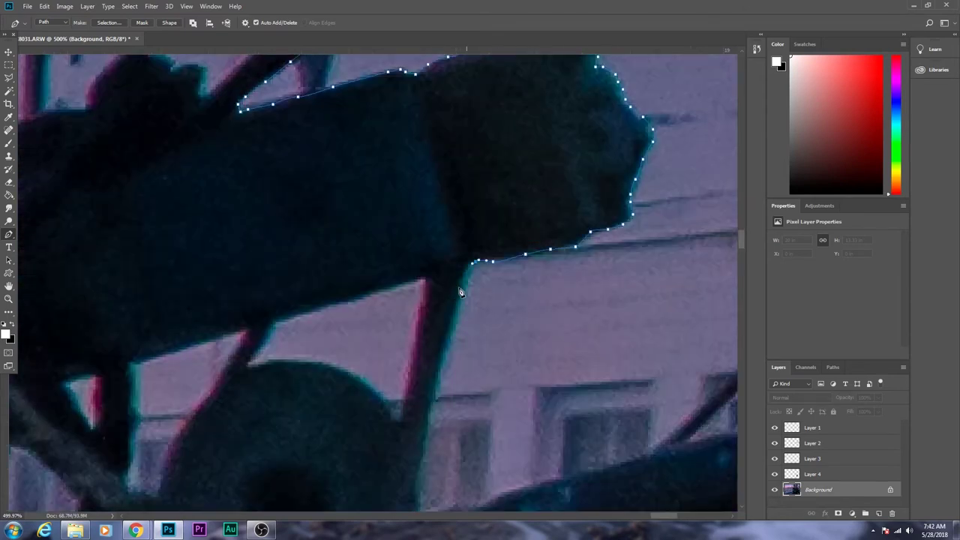
drag(433, 428, 419, 311)
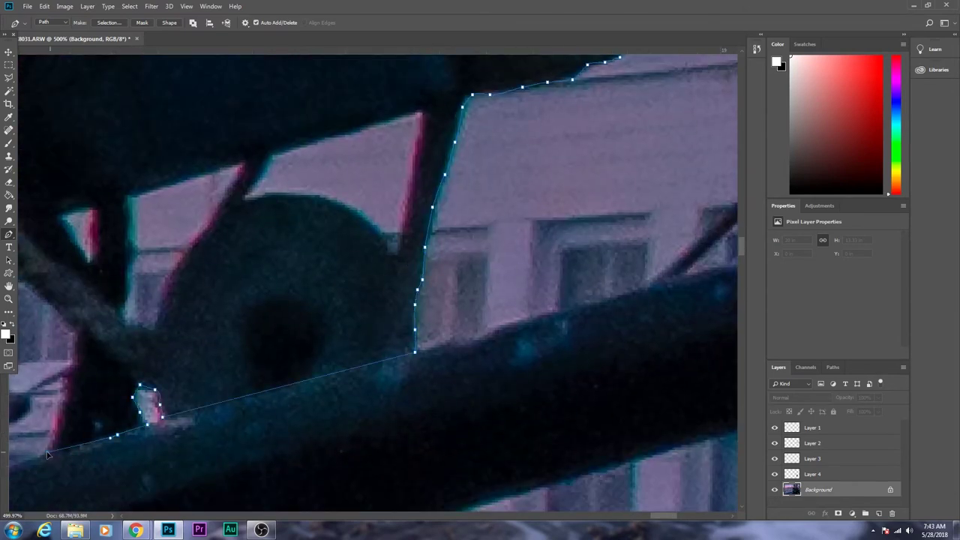
drag(73, 332, 369, 329)
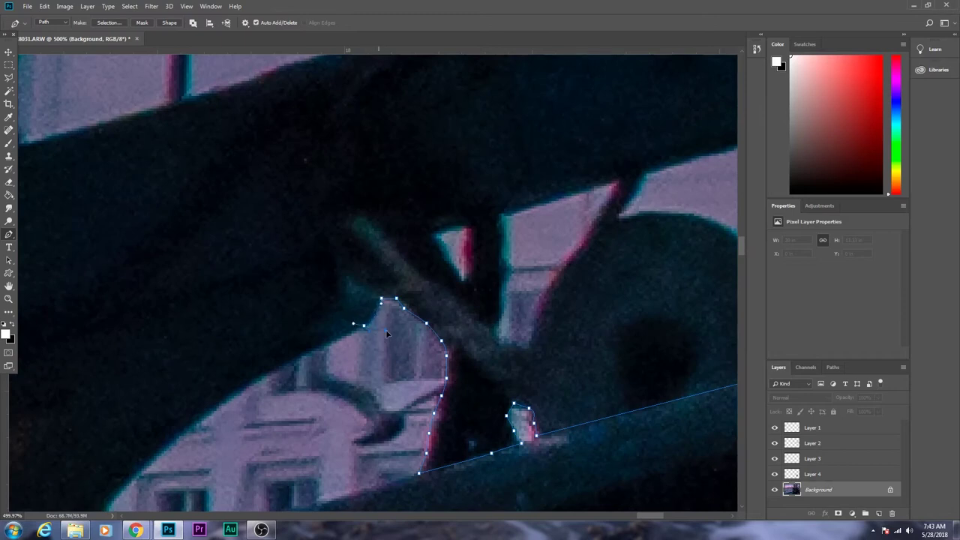
- Continue the path around the boom's end and the rigging cables above it
scroll(338, 345, down, 5)
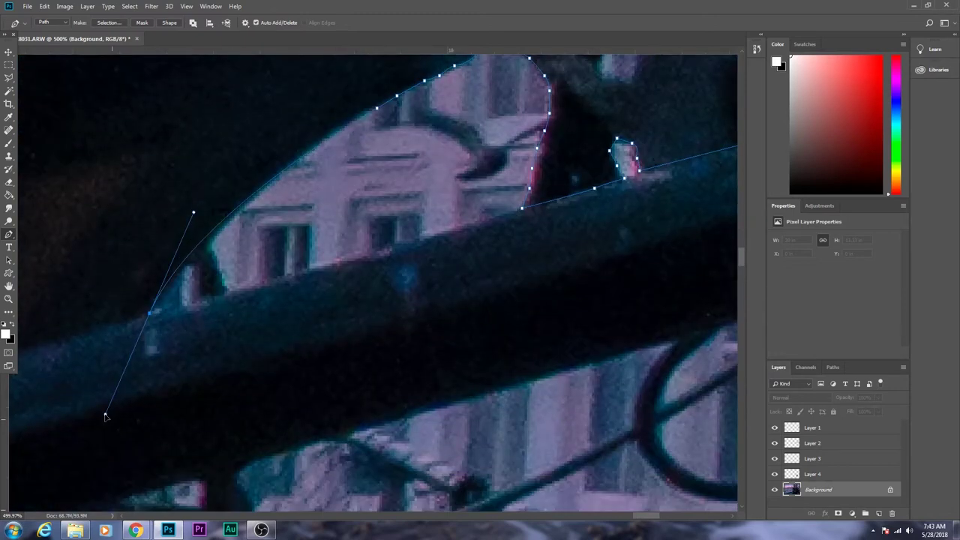
scroll(129, 332, up, 2)
scroll(264, 240, up, 3)
scroll(385, 206, down, 5)
scroll(404, 233, down, 2)
scroll(438, 270, up, 2)
scroll(424, 239, up, 5)
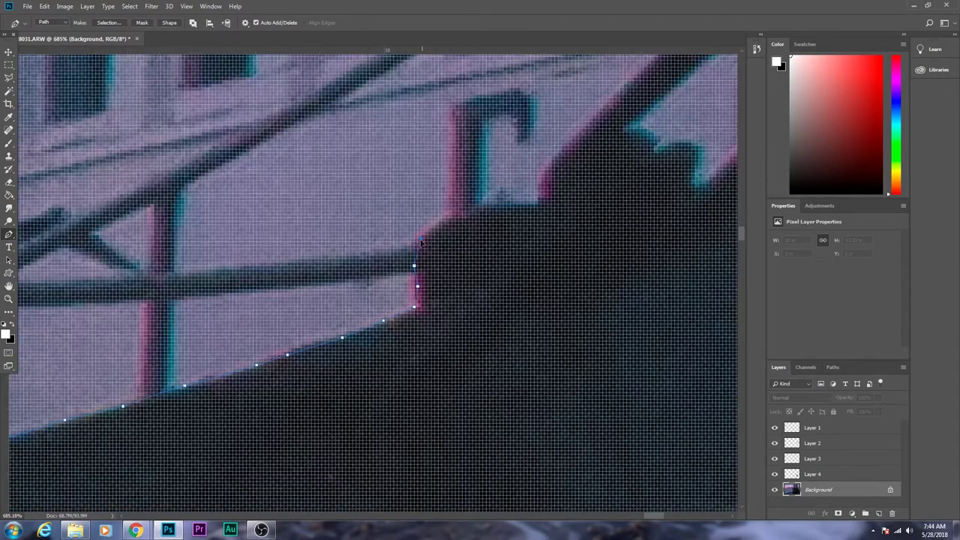
drag(577, 147, 318, 222)
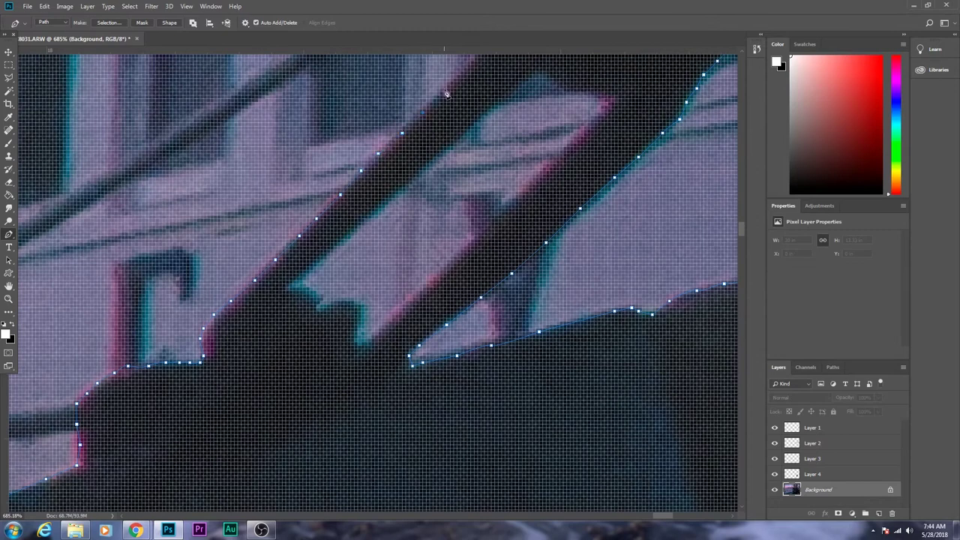
scroll(293, 215, down, 3)
scroll(262, 253, down, 3)
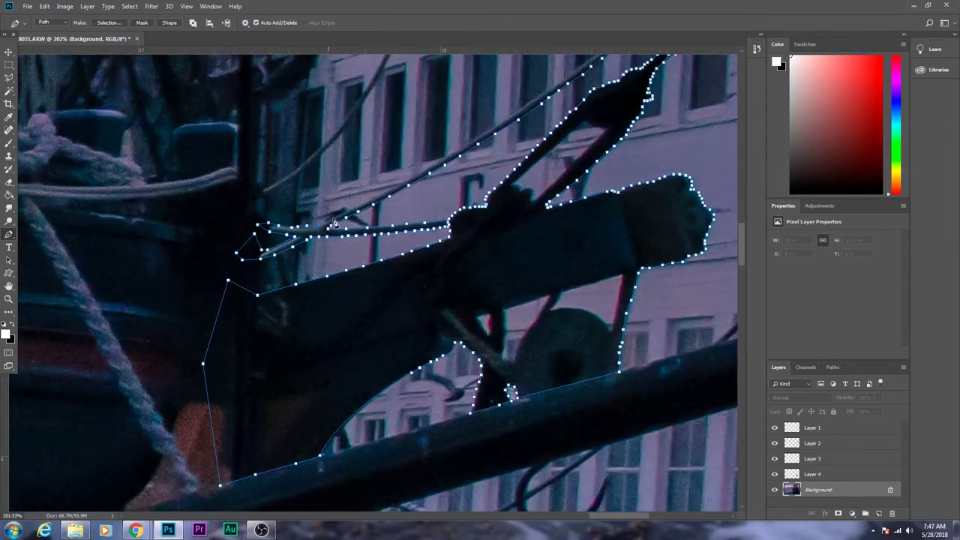
scroll(328, 225, up, 4)
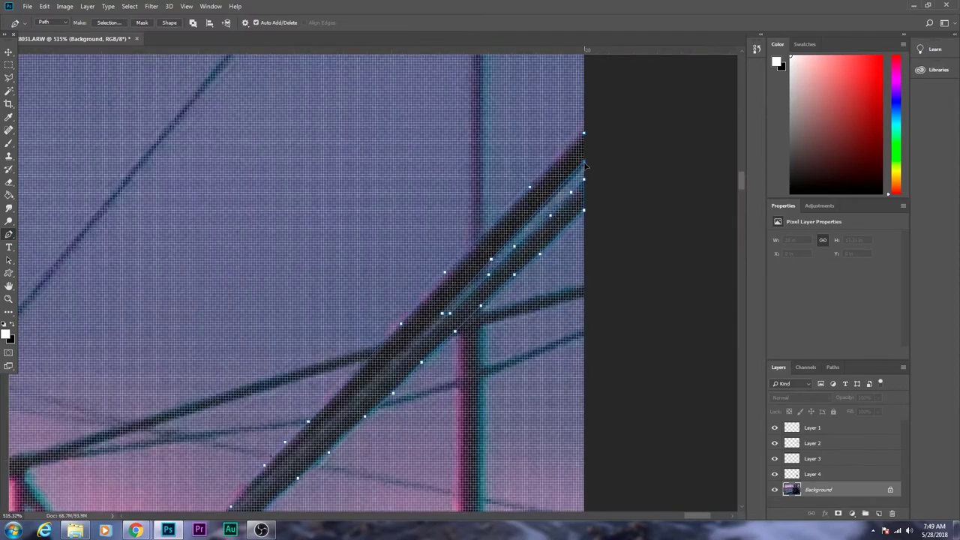
- Turn the beam path into a selection and copy it onto a new Layer 5
right_click(562, 176)
click(599, 217)
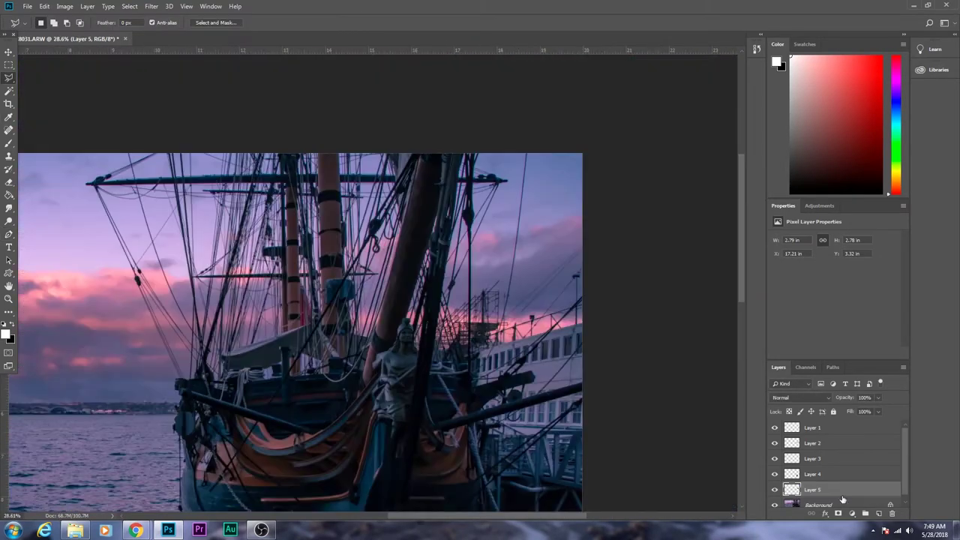
click(842, 501)
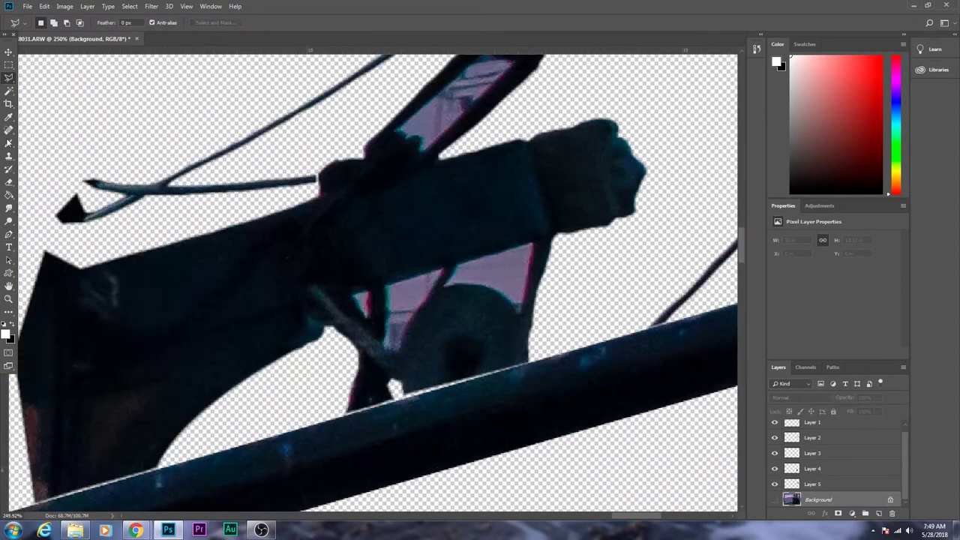
click(817, 489)
- Select the small triangular gap on Layer 5 to clear the background showing through
scroll(510, 235, up, 3)
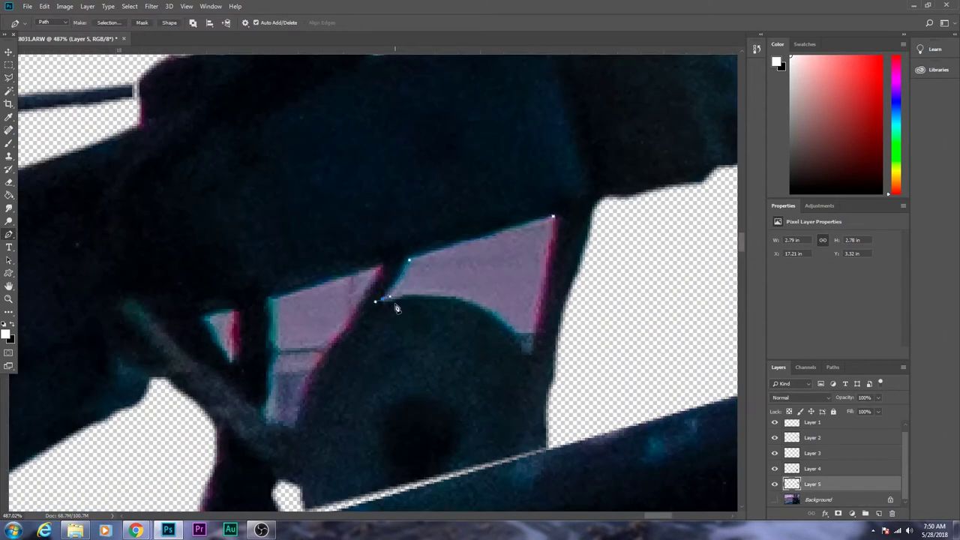
scroll(555, 221, up, 1)
right_click(229, 122)
click(270, 180)
key(Return)
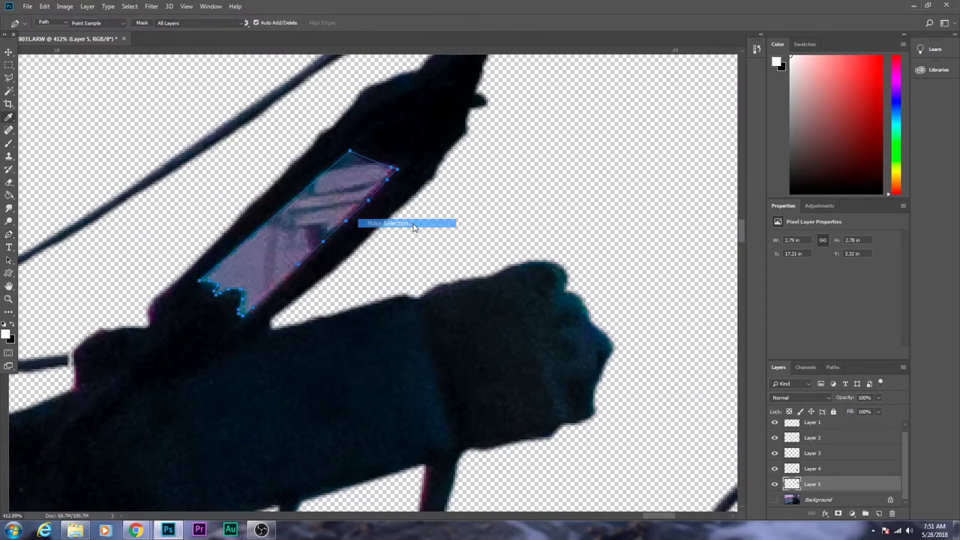
scroll(371, 206, down, 3)
scroll(450, 225, down, 3)
scroll(533, 250, down, 2)
scroll(533, 250, up, 4)
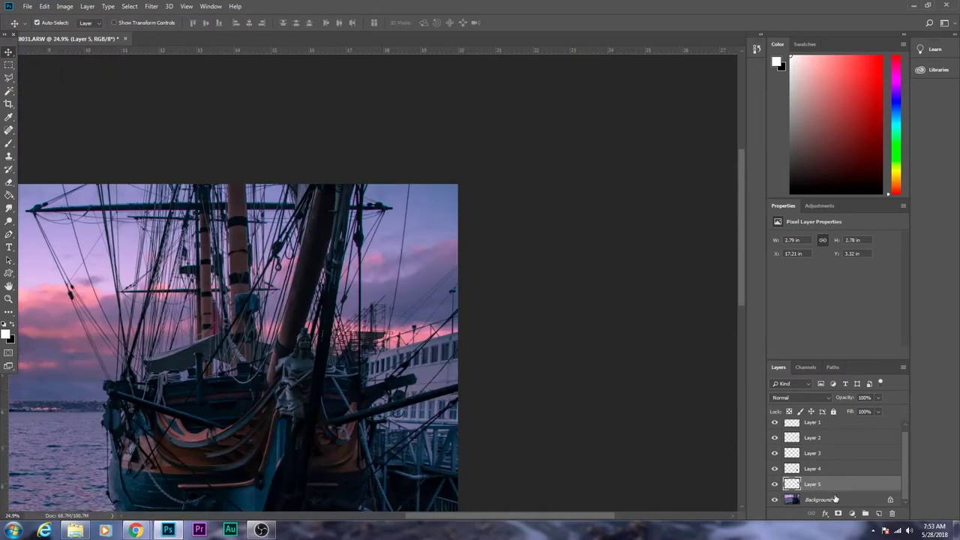
click(835, 498)
- Trace the thin rigging line down across the white building toward the mast
scroll(410, 248, up, 5)
scroll(346, 278, down, 3)
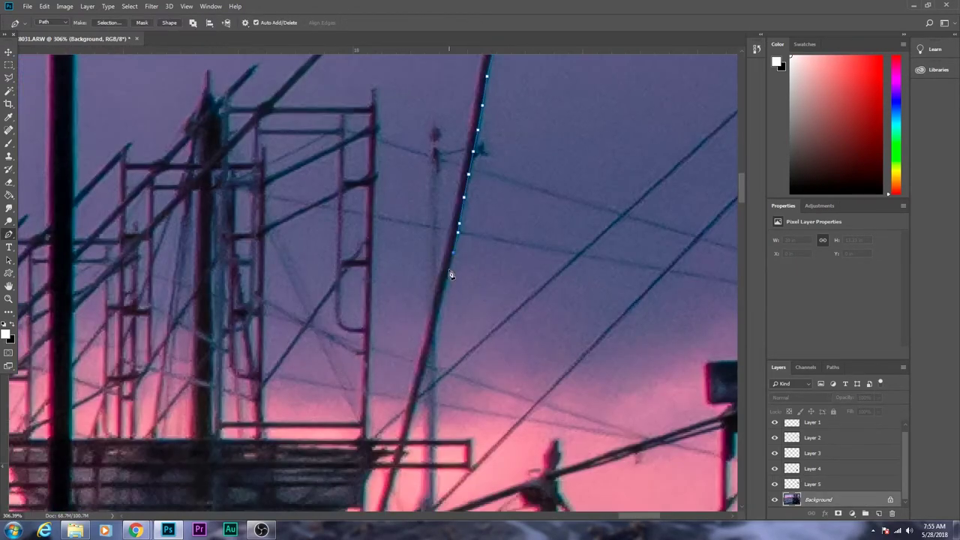
scroll(413, 419, down, 1)
scroll(422, 381, up, 3)
scroll(398, 422, up, 2)
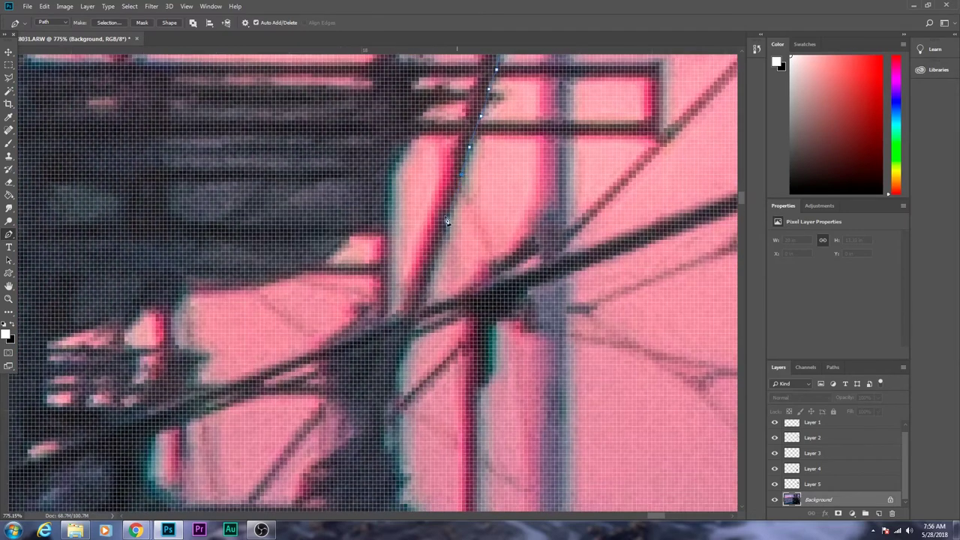
scroll(441, 306, down, 4)
scroll(440, 306, up, 4)
scroll(428, 317, down, 4)
scroll(405, 315, up, 1)
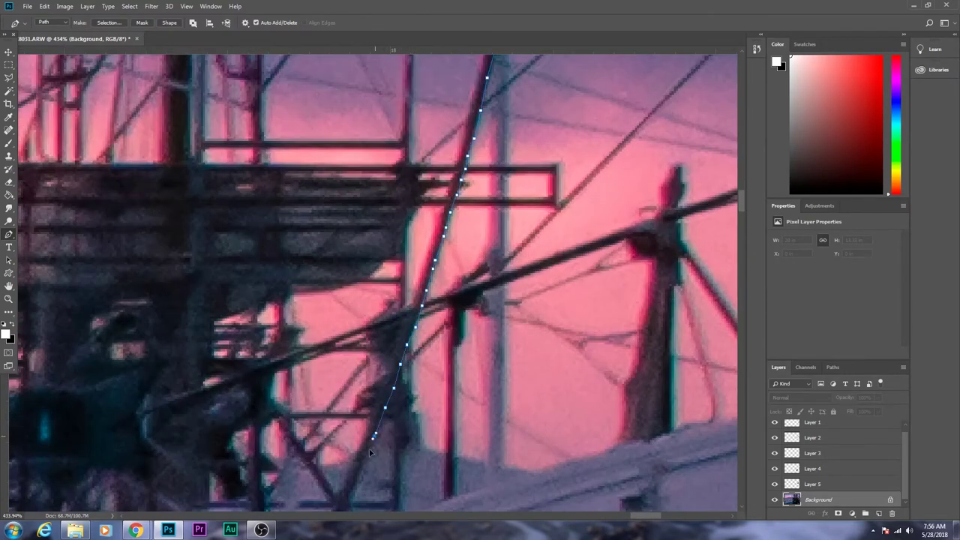
scroll(376, 306, up, 2)
drag(315, 426, 392, 267)
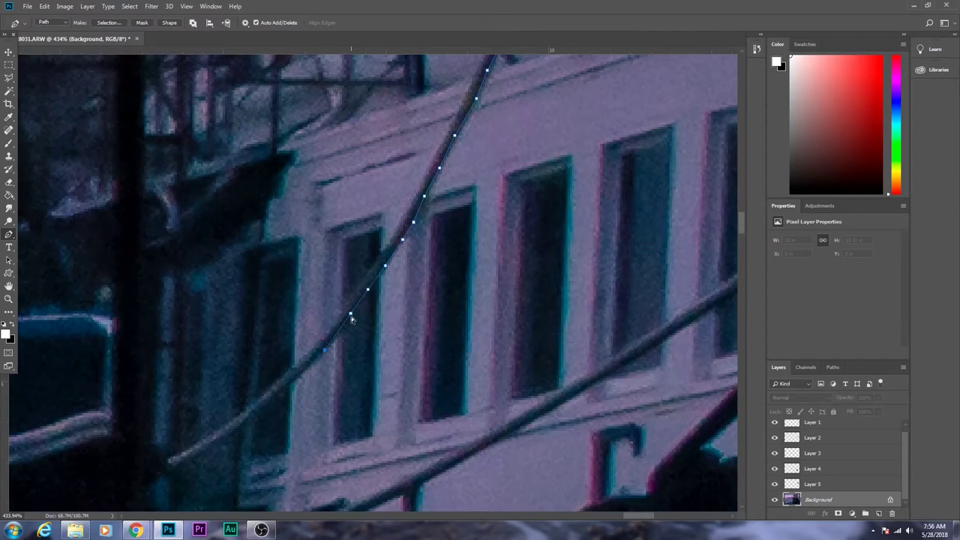
drag(359, 304, 388, 239)
- Close the rope path along its other edge and turn it into a selection
click(218, 322)
scroll(218, 317, down, 2)
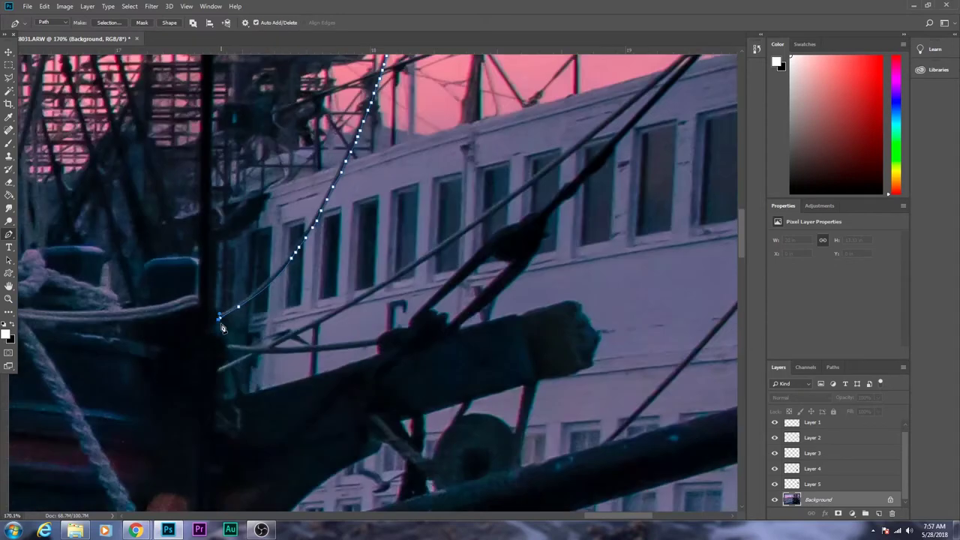
scroll(214, 306, up, 3)
scroll(188, 317, down, 2)
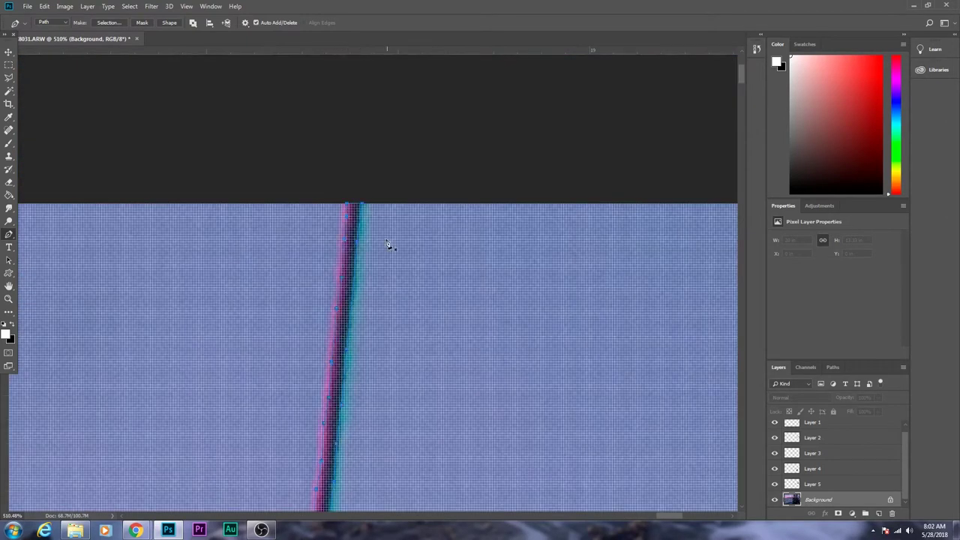
right_click(353, 221)
click(407, 268)
key(Return)
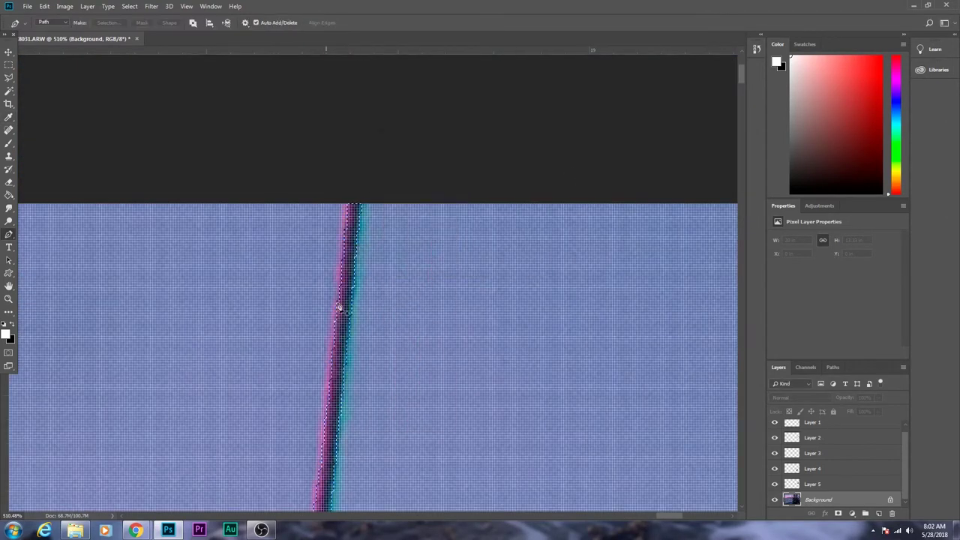
- Copy the selected rope onto its own new layer, Layer 6
right_click(353, 250)
click(407, 317)
scroll(491, 222, down, 10)
scroll(491, 221, down, 2)
- Trace the rest of the mast rigging with the Pen tool up to the top edge
key(p)
scroll(398, 208, up, 1)
scroll(370, 207, up, 2)
scroll(337, 202, up, 2)
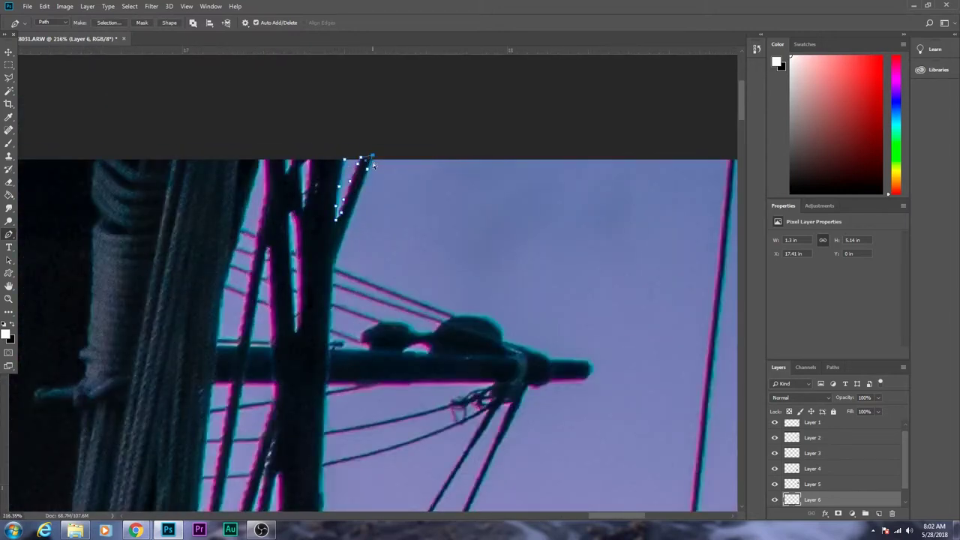
drag(324, 354, 367, 197)
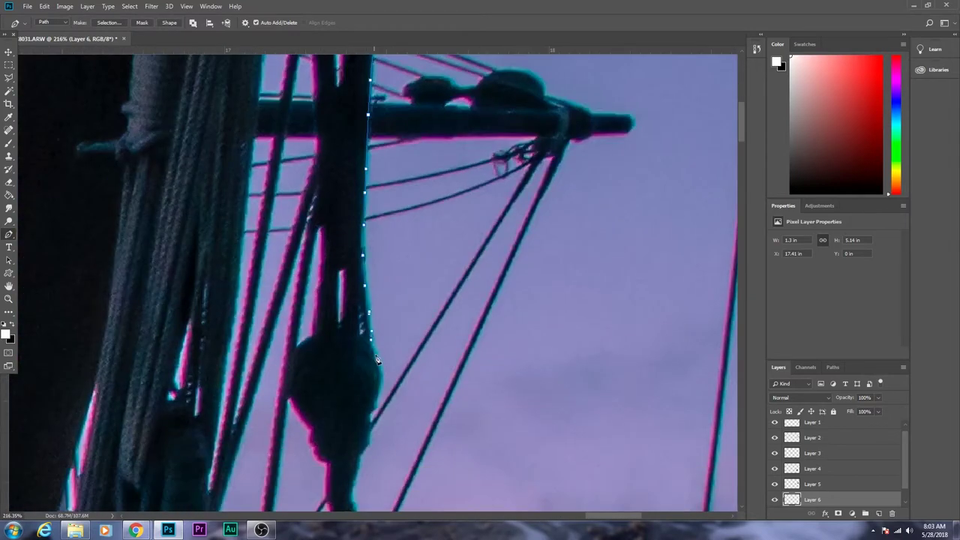
scroll(374, 352, down, 2)
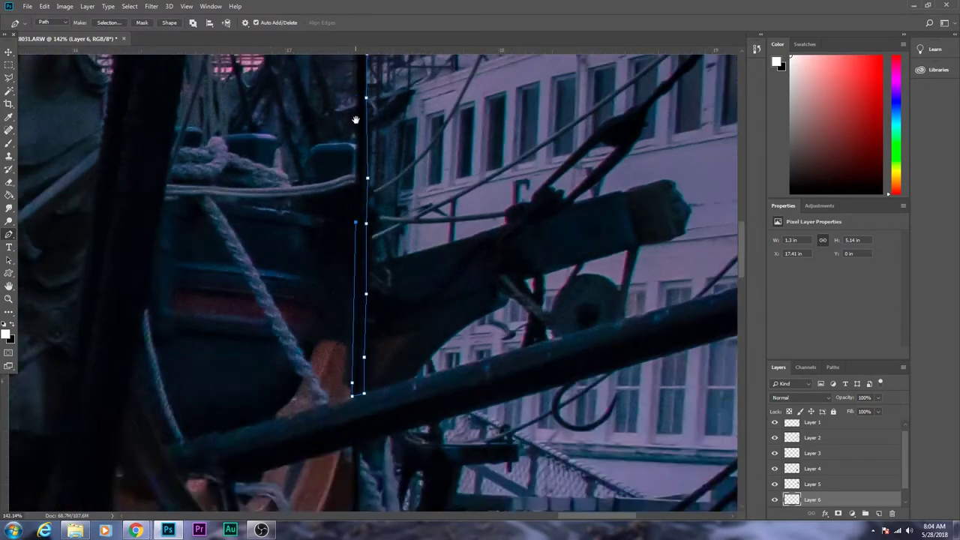
scroll(352, 114, up, 3)
drag(352, 114, 325, 333)
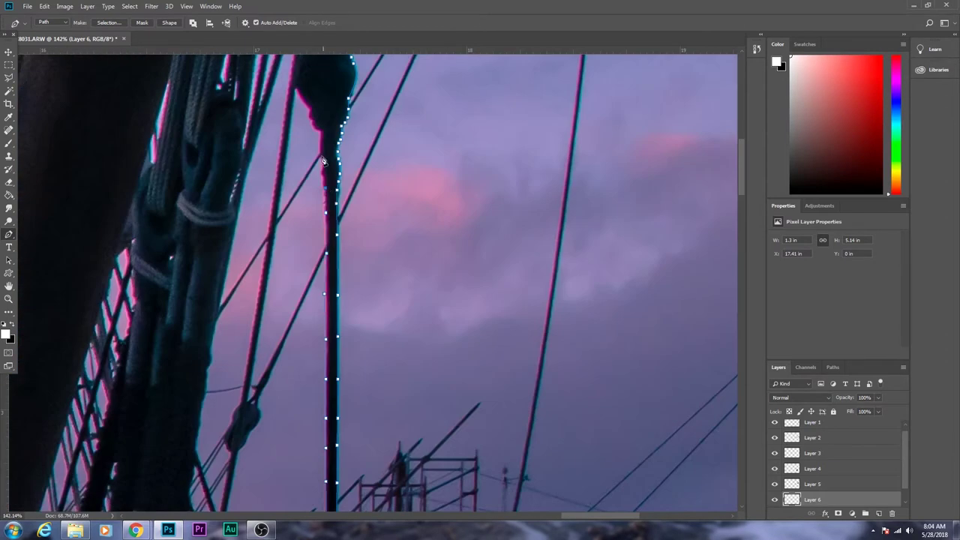
scroll(300, 95, down, 2)
scroll(293, 364, up, 1)
scroll(293, 363, up, 2)
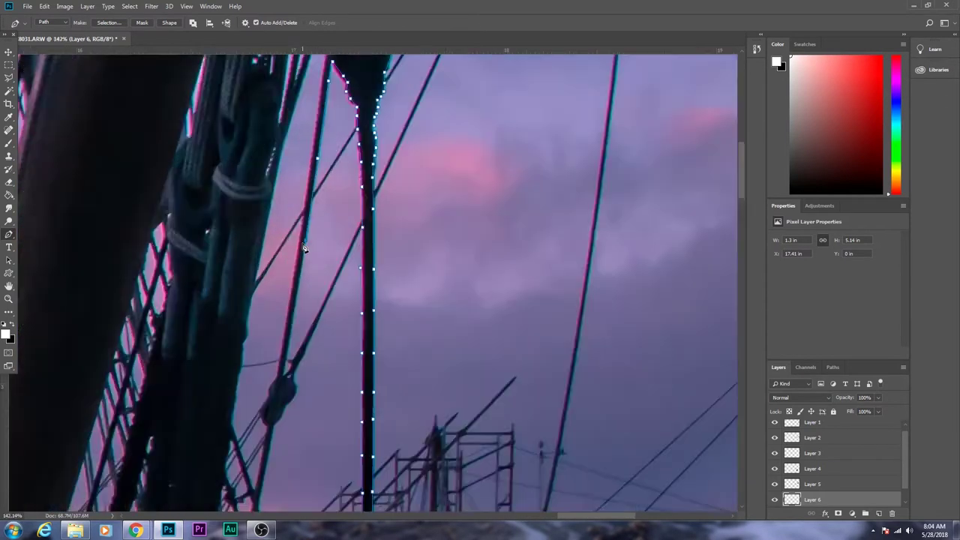
scroll(293, 364, up, 2)
scroll(293, 364, down, 2)
scroll(429, 388, up, 3)
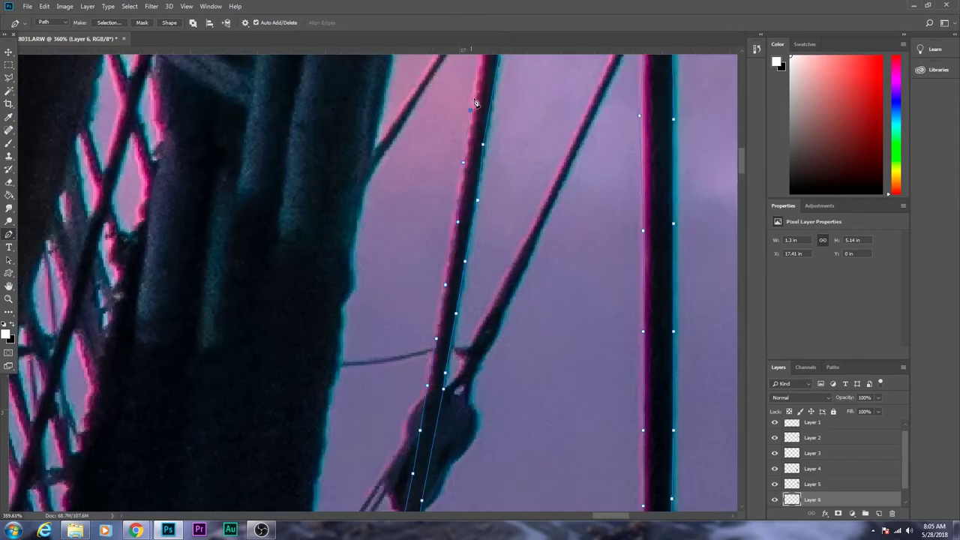
scroll(475, 103, up, 5)
scroll(479, 81, up, 5)
scroll(450, 150, up, 3)
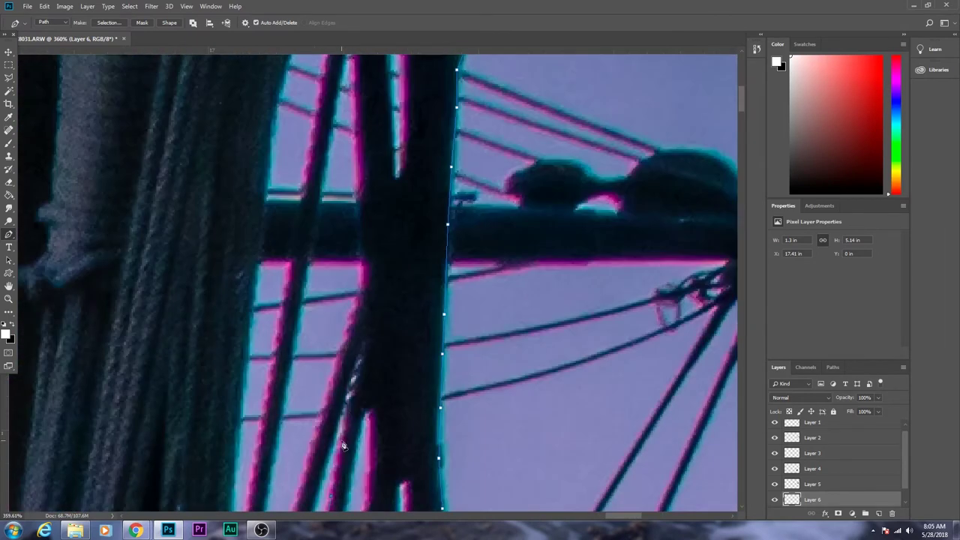
scroll(382, 221, down, 2)
scroll(336, 364, down, 5)
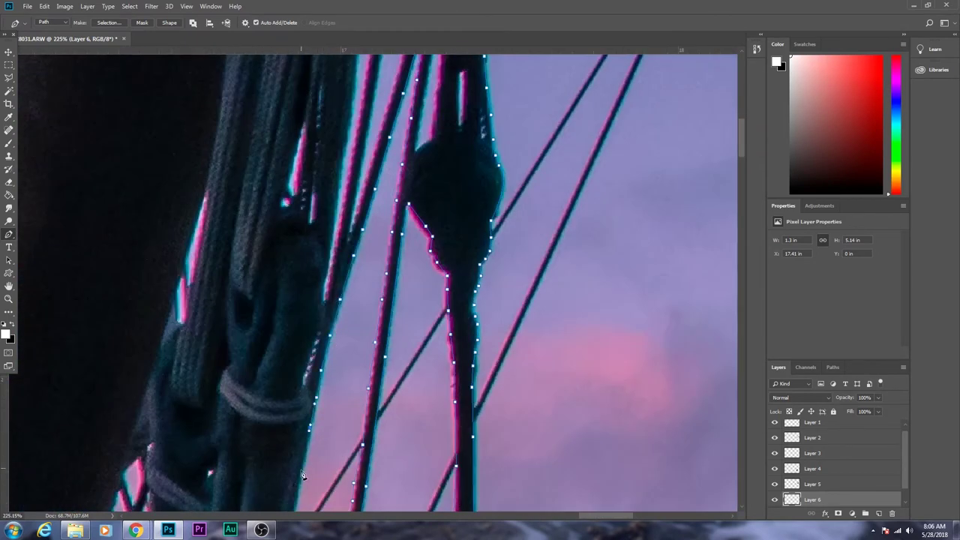
scroll(303, 476, down, 5)
scroll(338, 337, down, 2)
scroll(367, 260, up, 5)
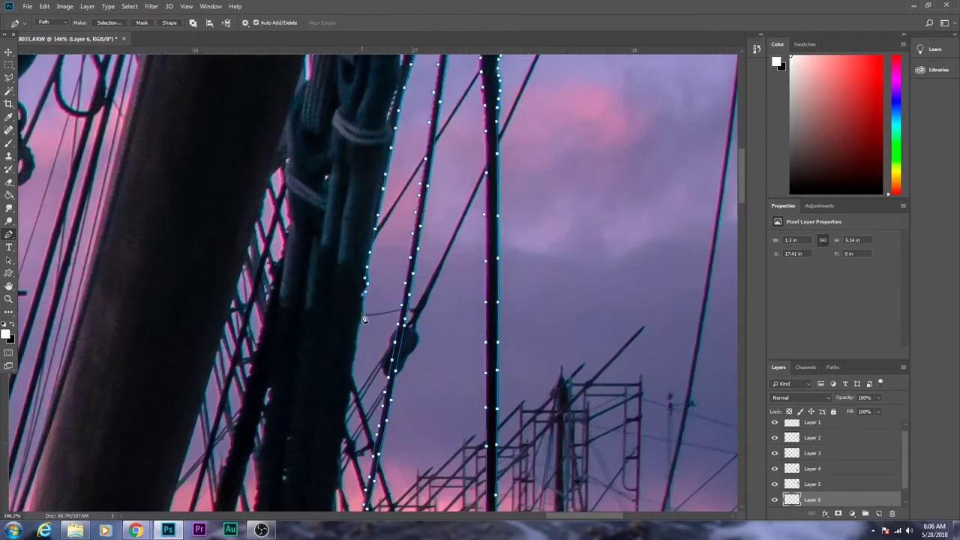
scroll(364, 319, down, 5)
scroll(368, 193, up, 5)
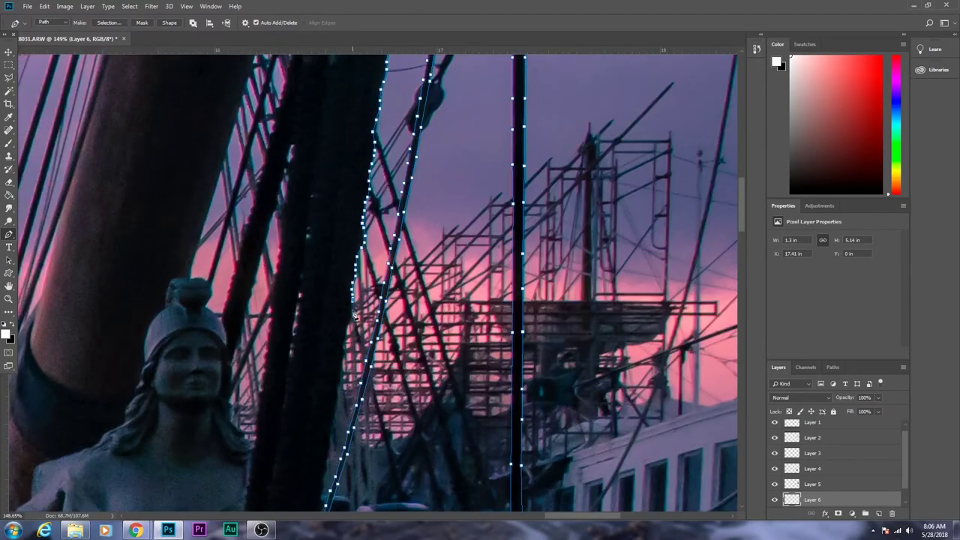
scroll(330, 459, down, 5)
scroll(411, 189, up, 6)
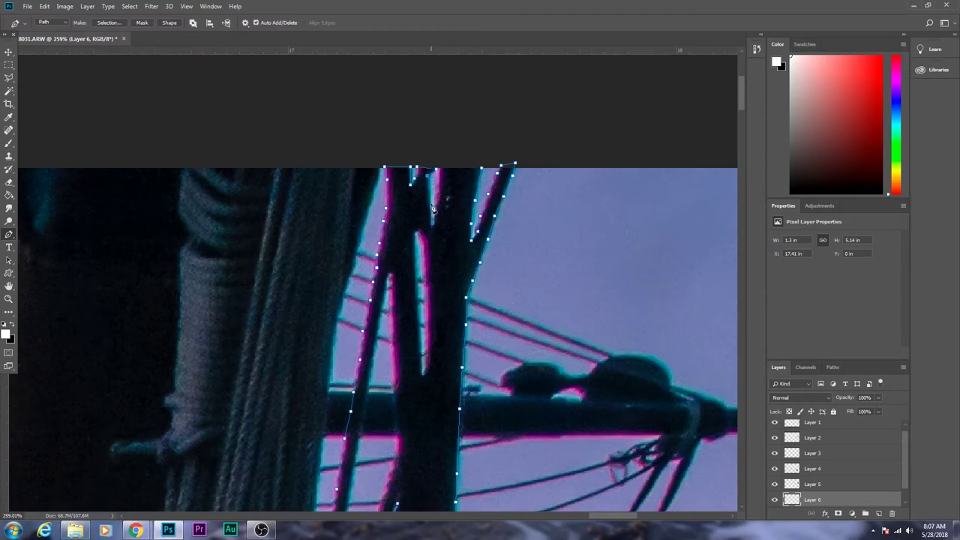
scroll(432, 209, down, 5)
scroll(422, 164, up, 5)
- Convert the traced mast-rigging path into a selection with Make Selection
right_click(400, 269)
click(428, 307)
click(514, 160)
right_click(382, 293)
click(407, 358)
click(463, 197)
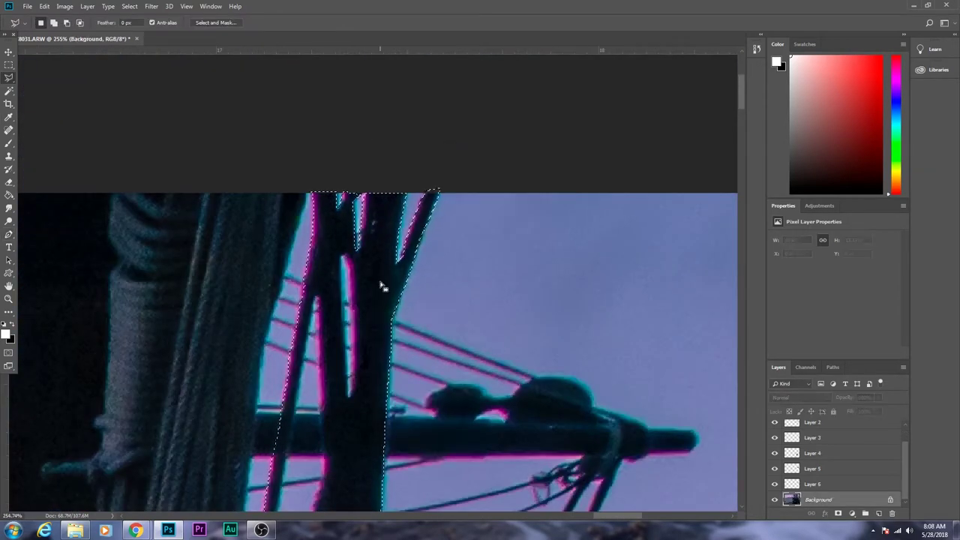
- Create a new layer (Ctrl+J) for the next piece of rigging
key(ctrl+j)
scroll(445, 320, down, 5)
scroll(445, 321, up, 3)
- Trace the rigging lines and bollards in front of the scaffolding with the Pen tool
key(p)
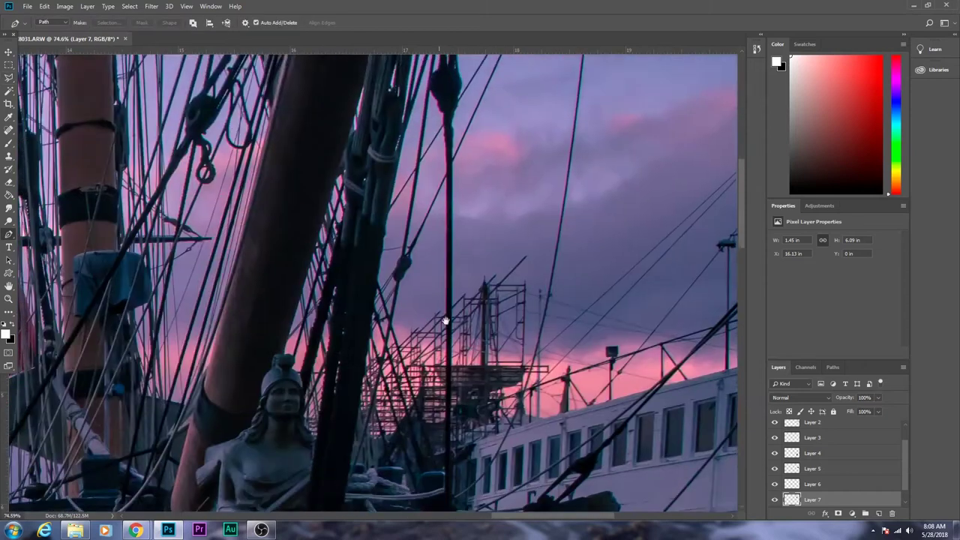
scroll(445, 321, up, 5)
scroll(486, 332, down, 6)
scroll(405, 334, up, 2)
scroll(463, 264, up, 5)
scroll(401, 304, down, 3)
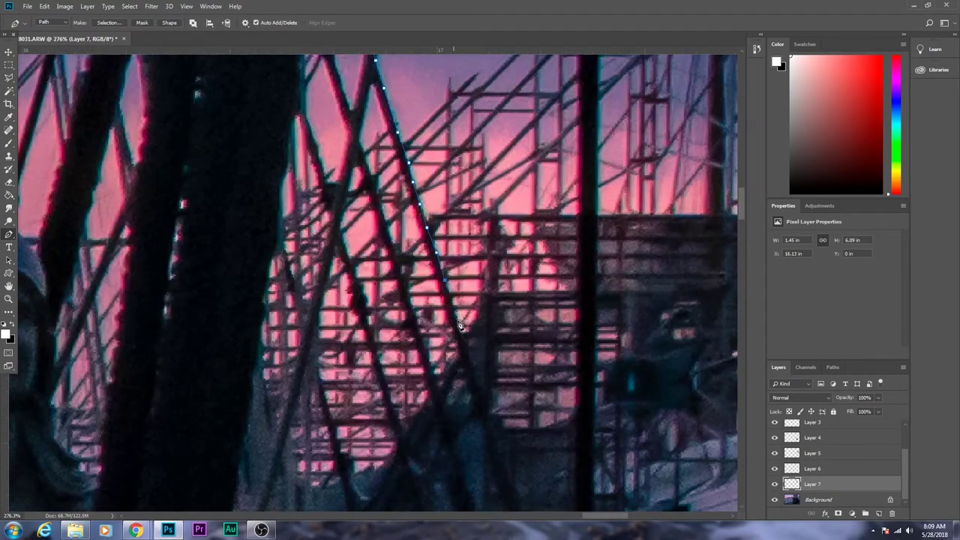
scroll(453, 309, down, 3)
scroll(454, 315, down, 3)
scroll(455, 320, up, 2)
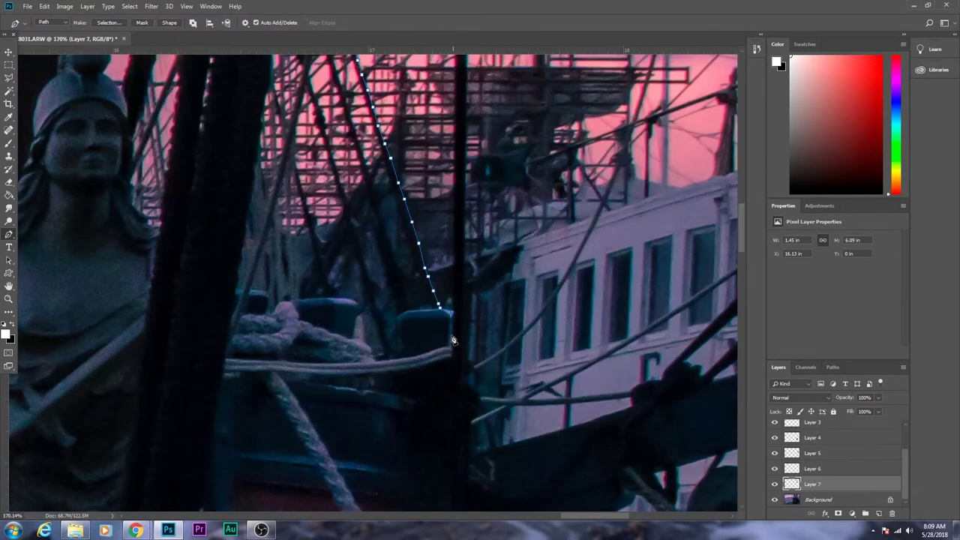
click(234, 291)
scroll(236, 294, down, 3)
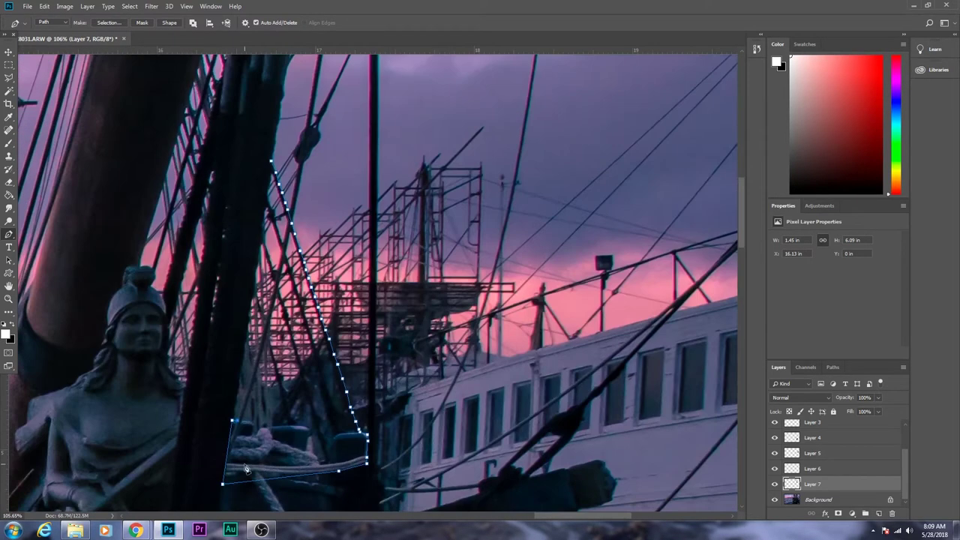
scroll(260, 441, up, 3)
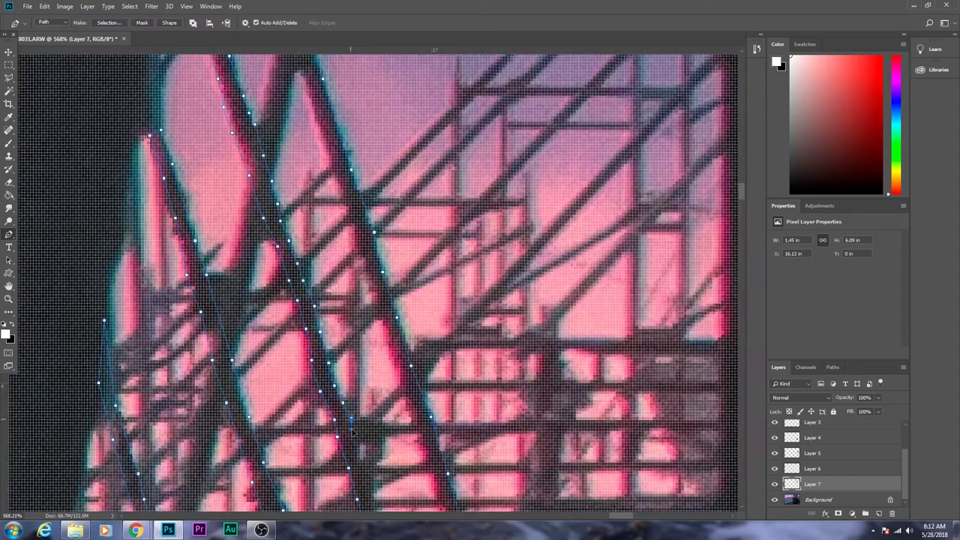
scroll(352, 431, down, 2)
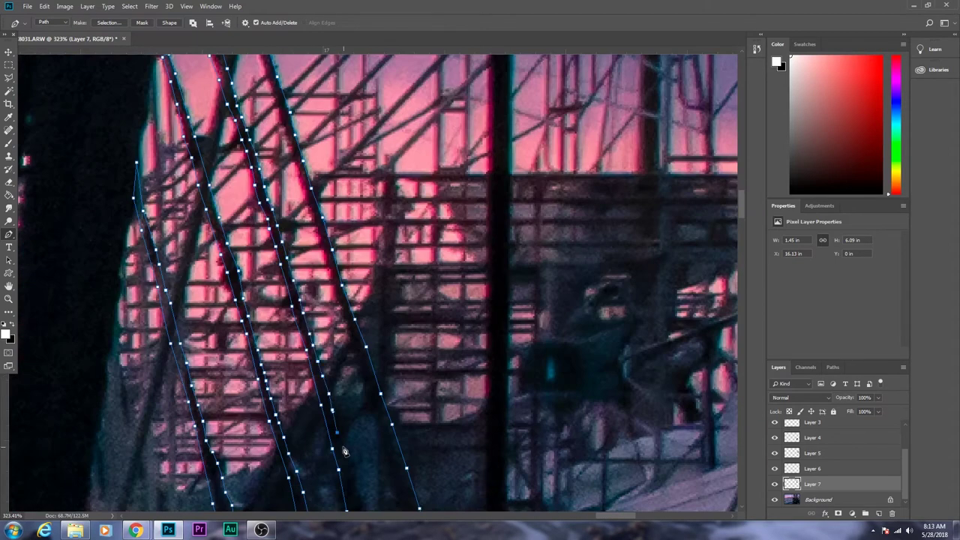
scroll(339, 442, down, 3)
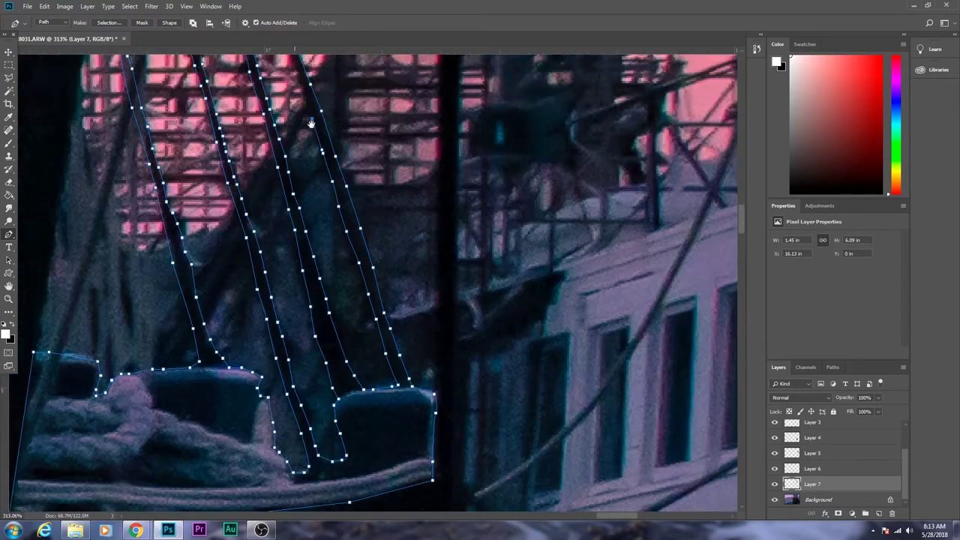
drag(358, 261, 311, 422)
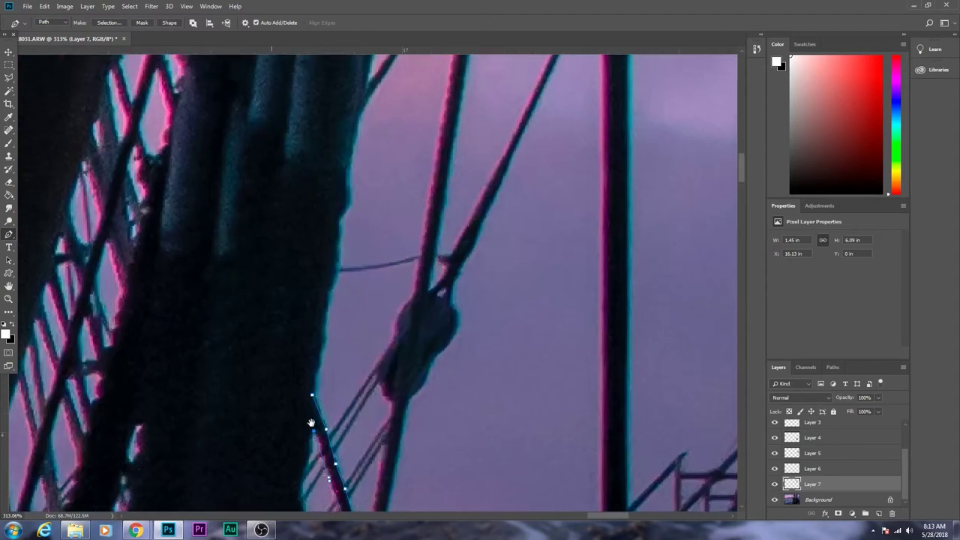
- Turn the finished rigging path into a selection with Make Selection
right_click(312, 422)
click(353, 266)
scroll(251, 381, down, 2)
right_click(317, 439)
right_click(308, 418)
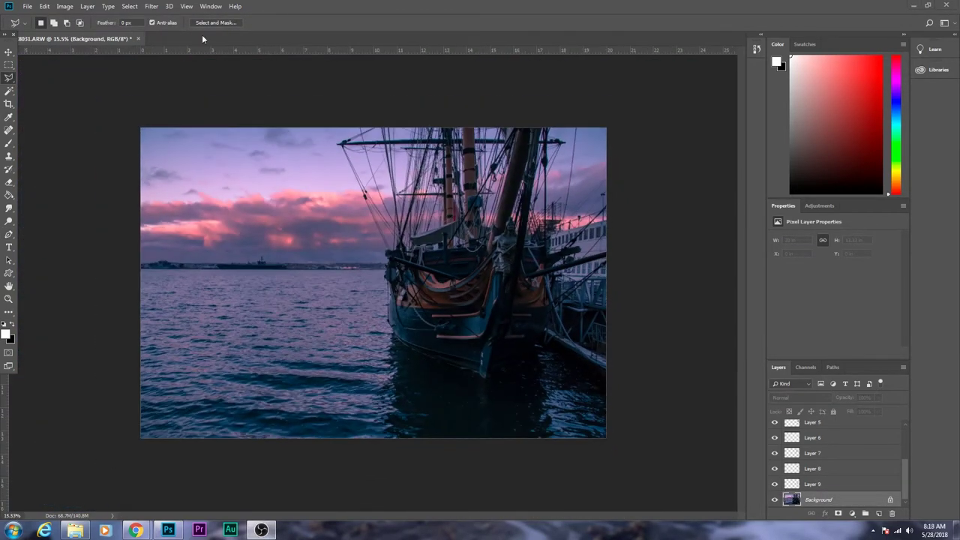
- Lasso a patch of open water and copy it onto a new layer, Layer 10
click(285, 270)
click(106, 397)
click(87, 468)
click(398, 468)
double_click(382, 269)
right_click(300, 307)
click(323, 363)
- Slide the water patch right over the dock beside the ship, aligned with the horizon
key(v)
drag(210, 332, 572, 370)
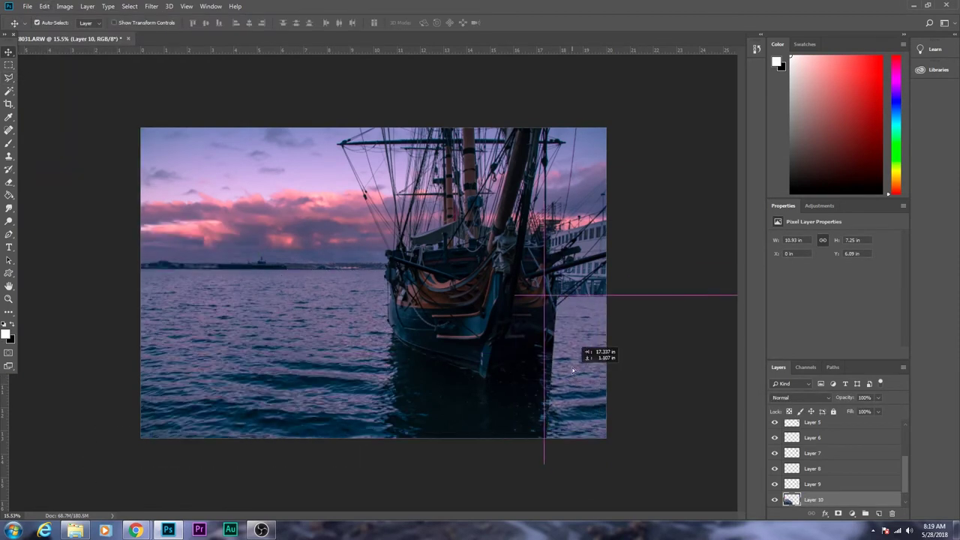
scroll(572, 369, up, 3)
scroll(525, 360, down, 4)
drag(512, 353, 517, 356)
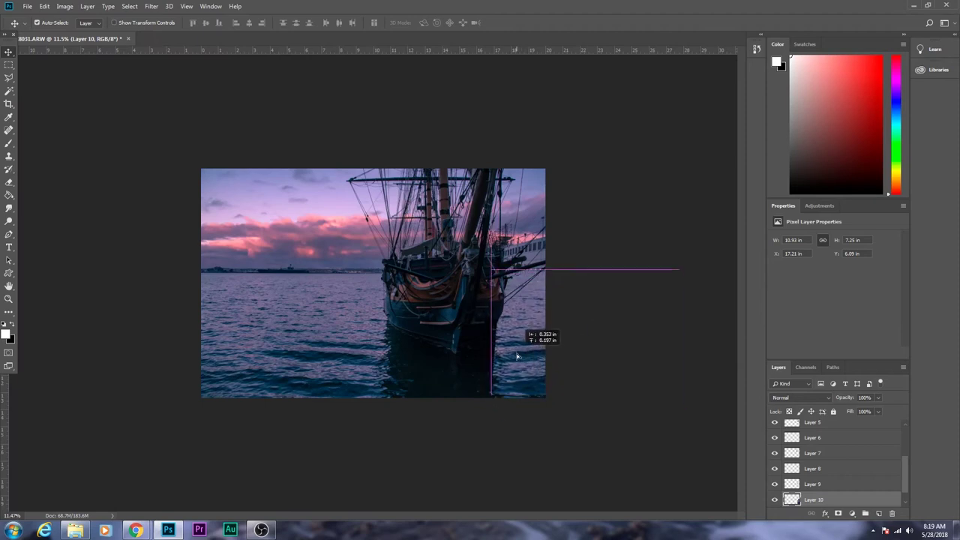
scroll(516, 357, up, 3)
mouse_move(285, 272)
mouse_down()
mouse_move(516, 338)
mouse_move(554, 331)
mouse_up()
scroll(654, 331, down, 3)
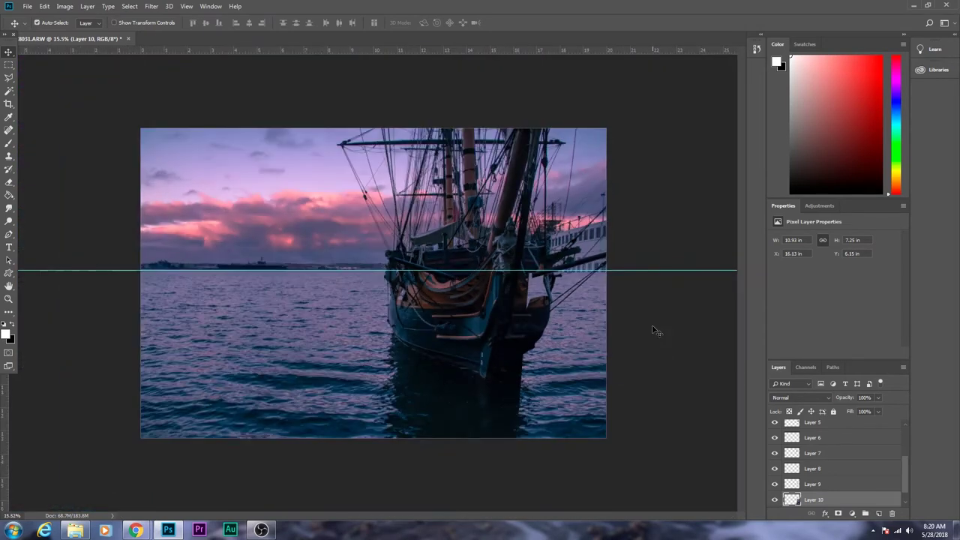
click(9, 182)
scroll(533, 315, up, 2)
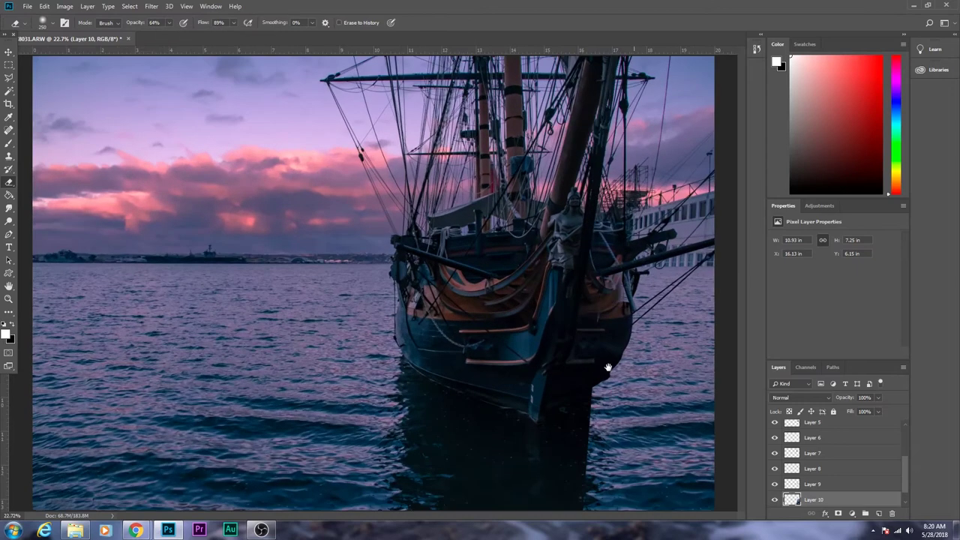
- Check the water patch's placement at reduced opacity and blend it into the stern reflection
scroll(608, 367, up, 2)
click(774, 500)
scroll(274, 265, up, 5)
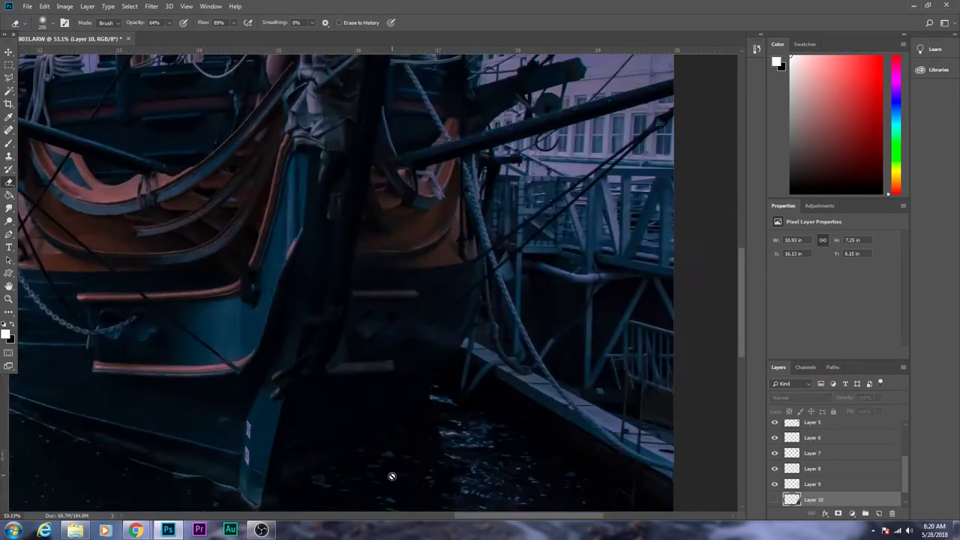
drag(878, 398, 901, 409)
scroll(571, 393, down, 5)
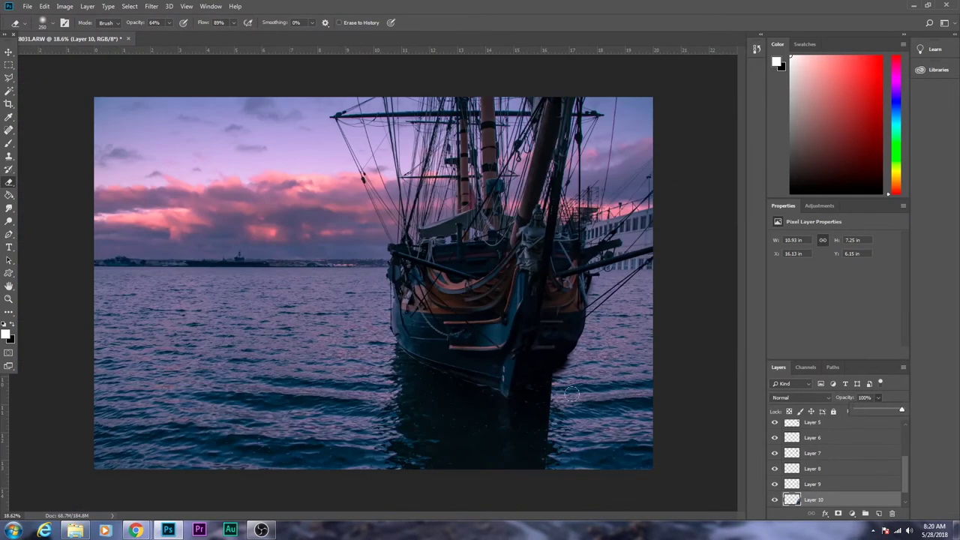
scroll(534, 426, up, 1)
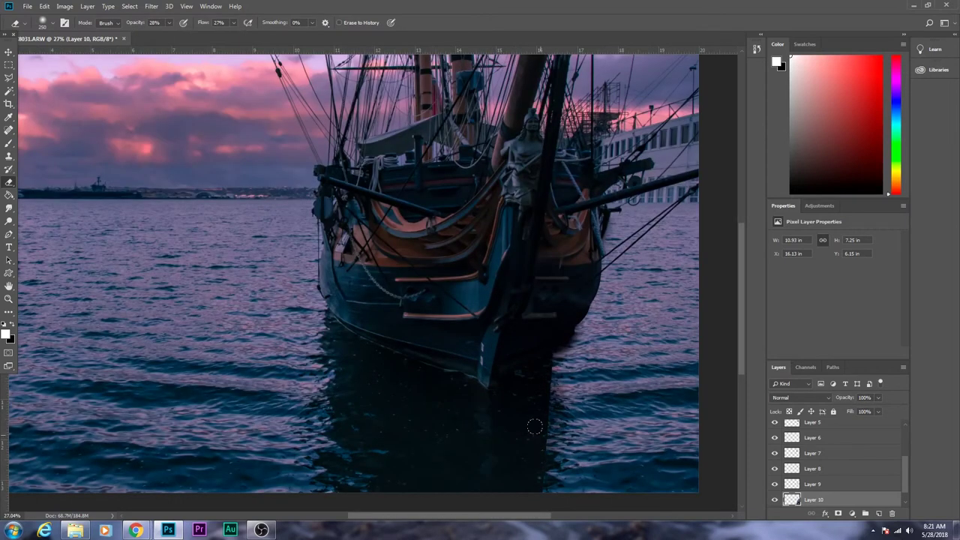
drag(537, 477, 517, 447)
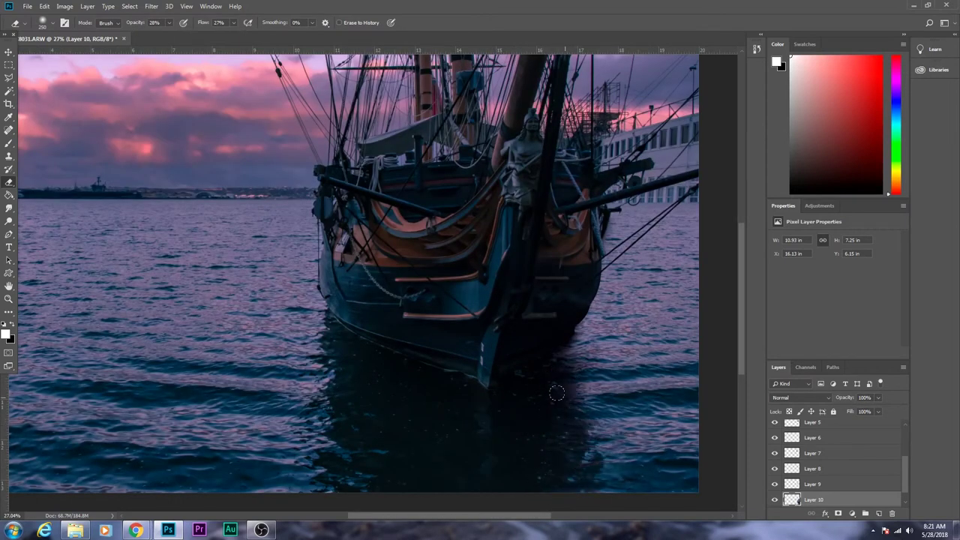
scroll(671, 476, up, 1)
scroll(671, 477, down, 2)
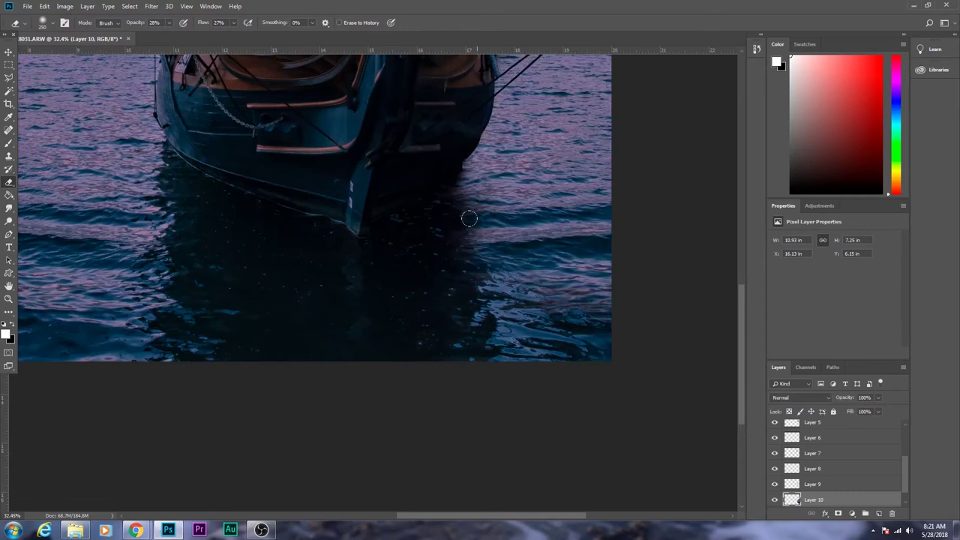
drag(467, 216, 509, 244)
scroll(508, 244, up, 2)
scroll(300, 300, up, 3)
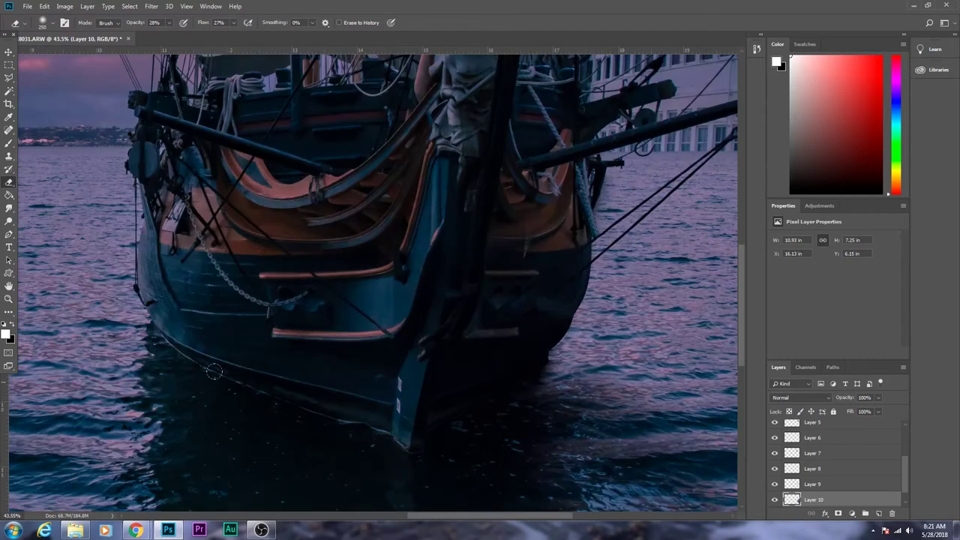
- With the Clone Stamp tool chosen, make the Background layer active using Alt+[
key(s)
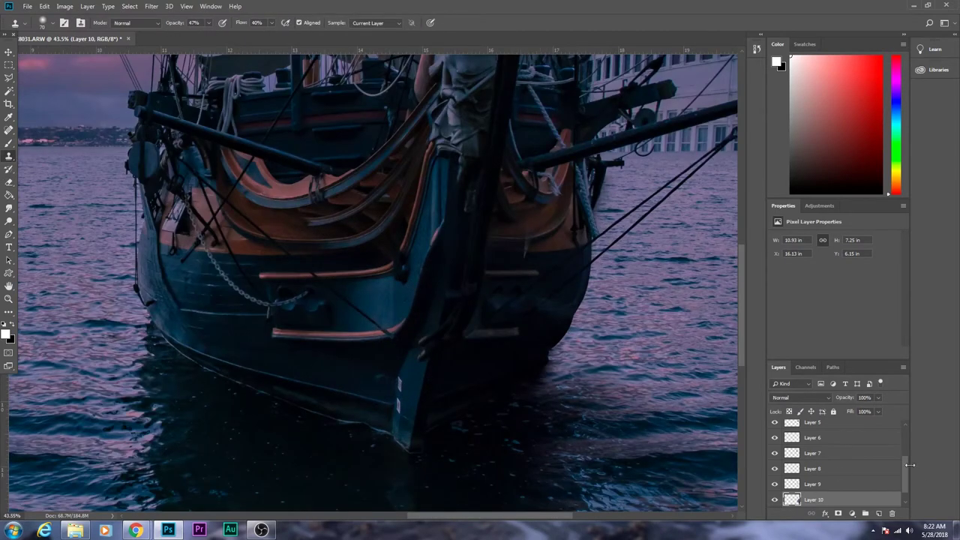
scroll(840, 470, down, 1)
scroll(542, 411, down, 1)
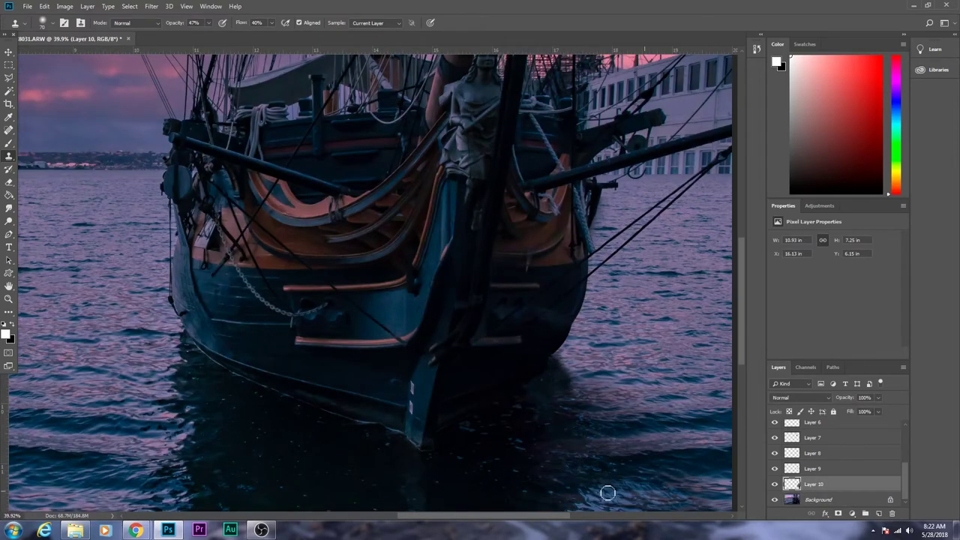
scroll(565, 483, down, 3)
scroll(585, 465, down, 2)
scroll(592, 453, down, 2)
scroll(578, 479, down, 2)
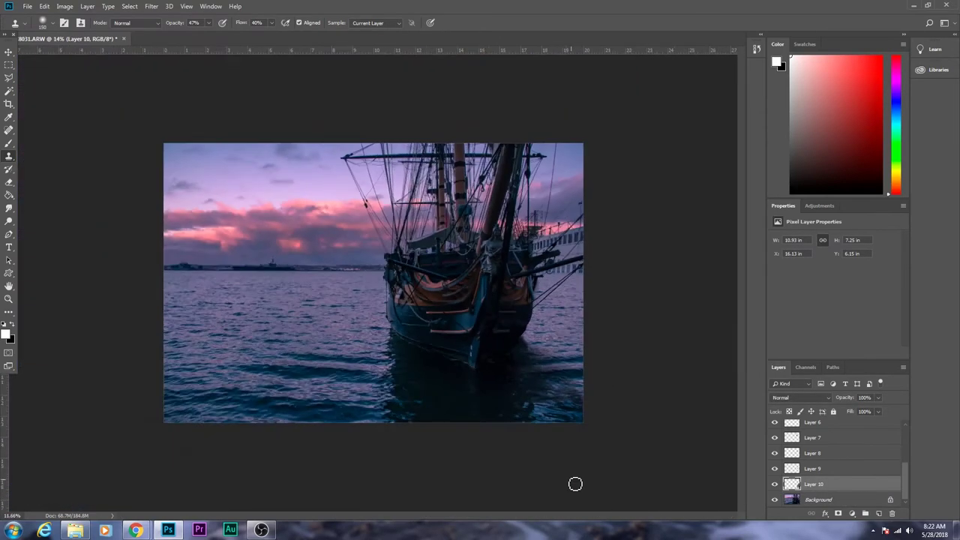
scroll(578, 479, up, 2)
scroll(547, 405, up, 2)
scroll(536, 383, up, 1)
scroll(570, 338, down, 3)
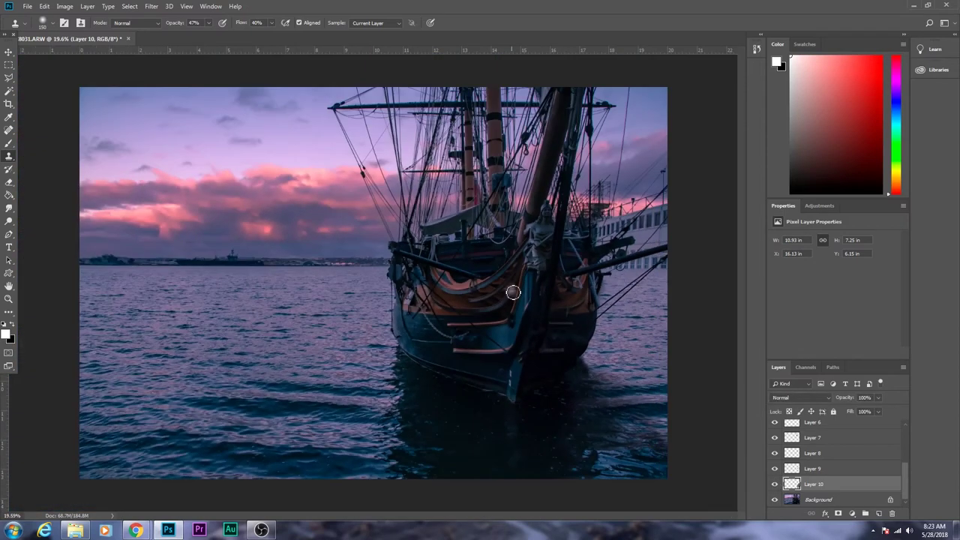
key(alt+bracketleft)
scroll(547, 264, up, 1)
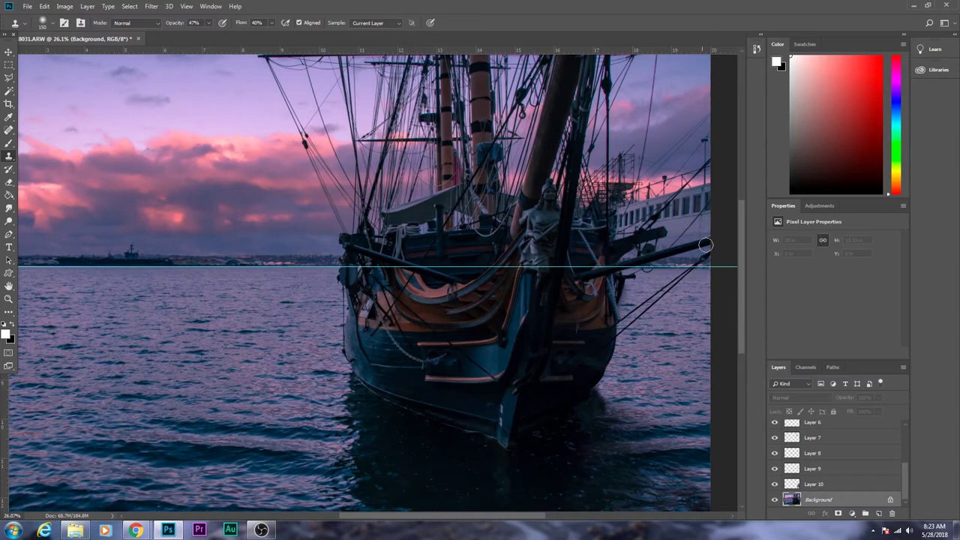
- Clone cloudy sky over the white foggy building right of the ship
drag(613, 246, 699, 191)
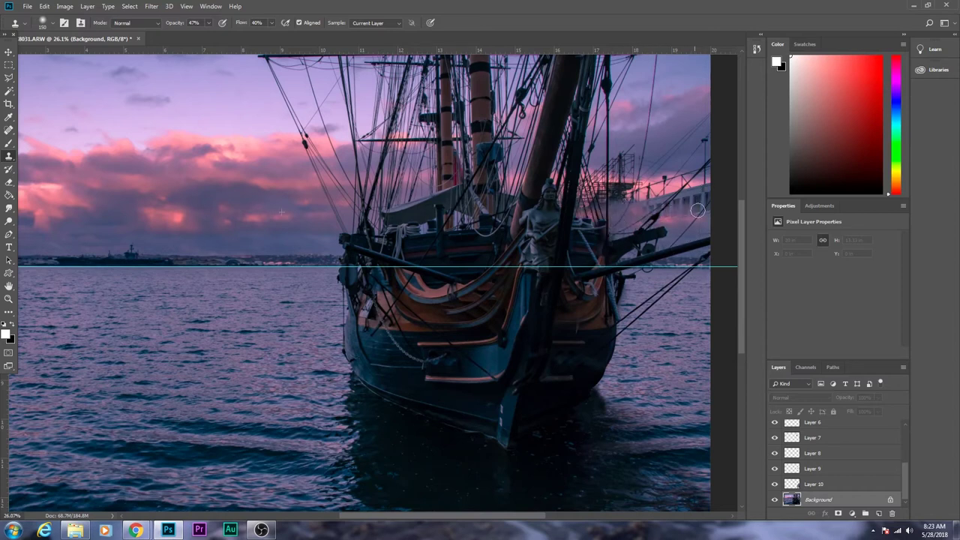
scroll(688, 212, up, 3)
mouse_move(488, 225)
mouse_down()
mouse_move(618, 187)
mouse_move(630, 141)
mouse_up()
- Cover the scaffold tower and remaining scaffold lines with hazy pink clouds
drag(465, 154, 427, 251)
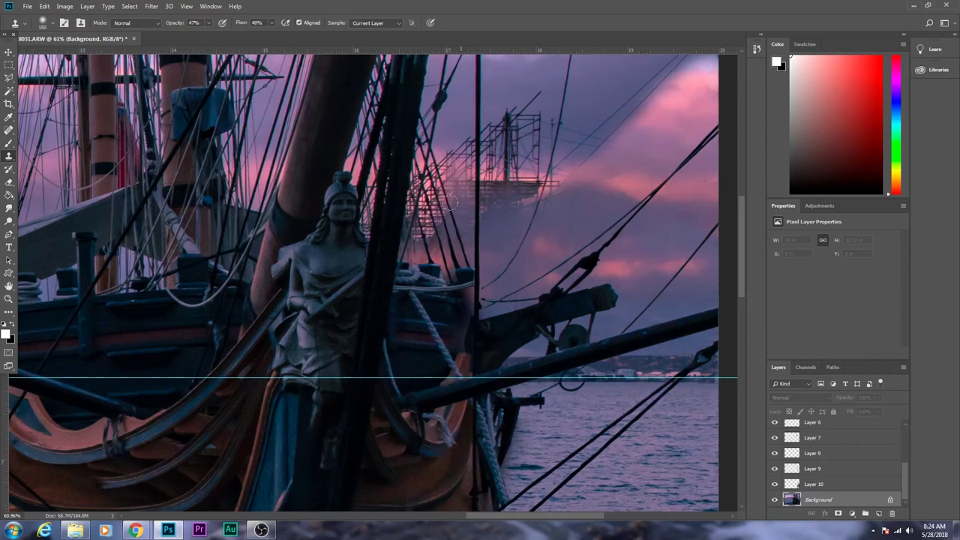
drag(482, 130, 403, 213)
mouse_move(511, 79)
mouse_down()
mouse_move(592, 120)
mouse_move(531, 225)
mouse_up()
scroll(546, 180, down, 1)
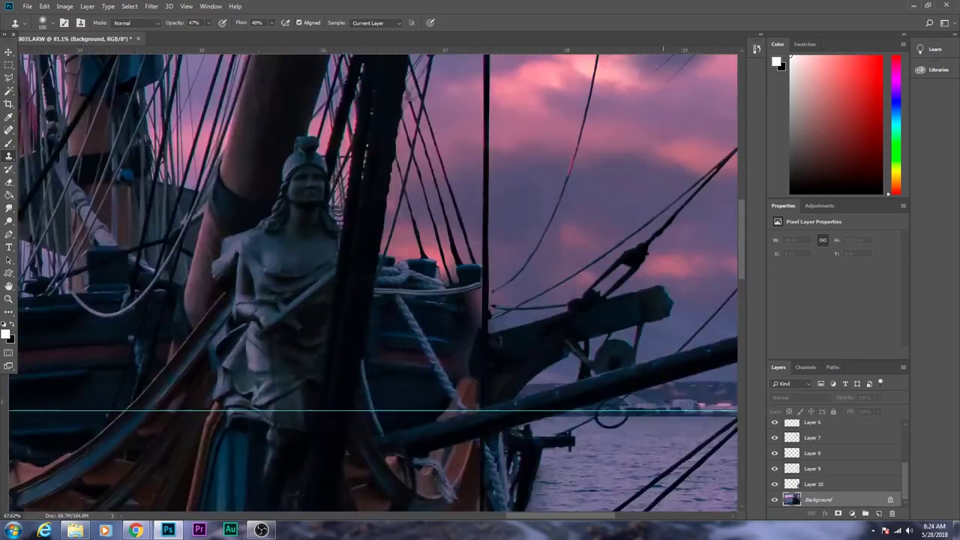
scroll(545, 180, down, 3)
scroll(600, 165, up, 2)
scroll(659, 150, up, 1)
scroll(658, 150, up, 3)
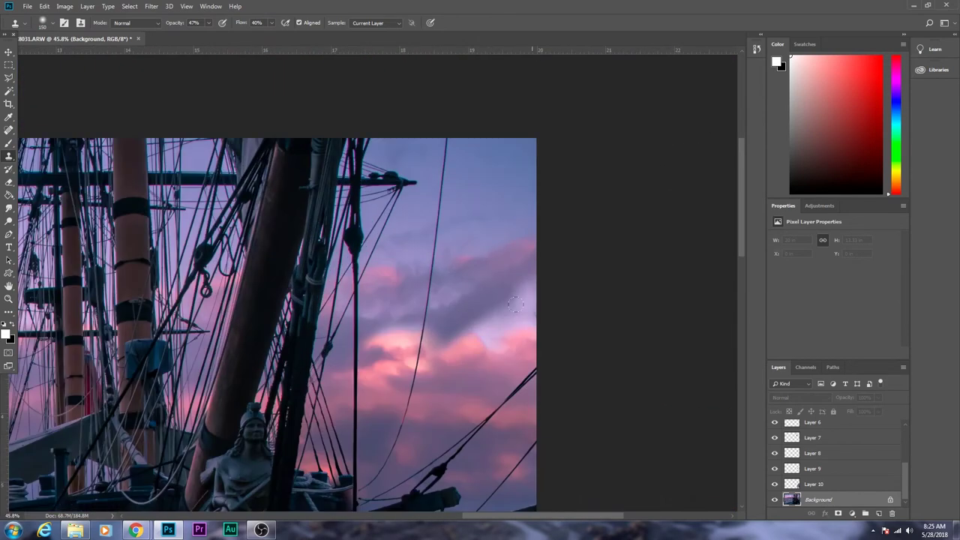
scroll(512, 317, down, 3)
scroll(578, 179, up, 3)
scroll(577, 178, down, 4)
scroll(578, 179, up, 2)
scroll(615, 160, down, 2)
key(v)
scroll(331, 327, up, 2)
scroll(331, 326, up, 1)
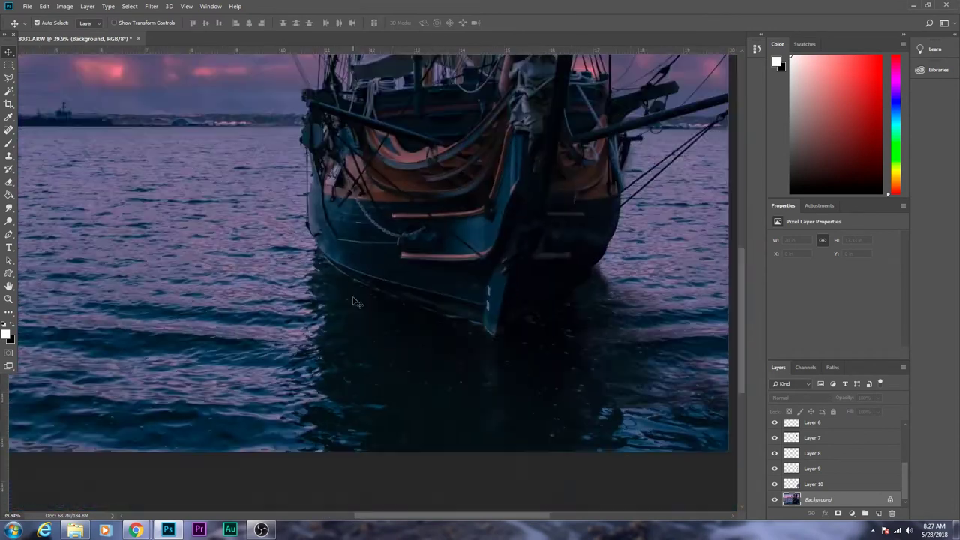
- Lasso a patch of dark water, flip it, and copy it onto a new layer
scroll(332, 327, up, 3)
scroll(332, 327, down, 1)
key(l)
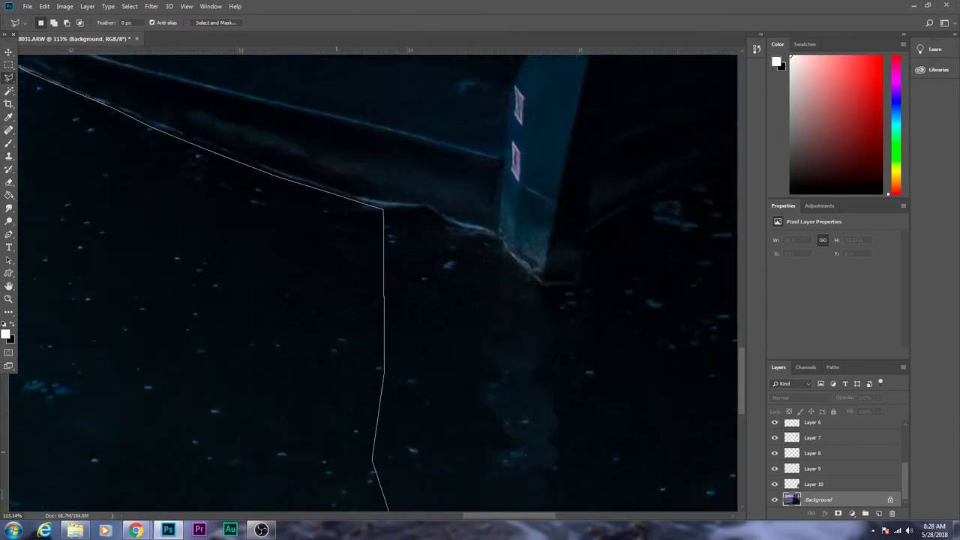
click(199, 328)
scroll(180, 352, down, 5)
click(45, 6)
click(214, 343)
key(ctrl+j)
- Move the water copy under the ship's bow and skew its bottom-right corner outward
key(v)
scroll(437, 439, down, 1)
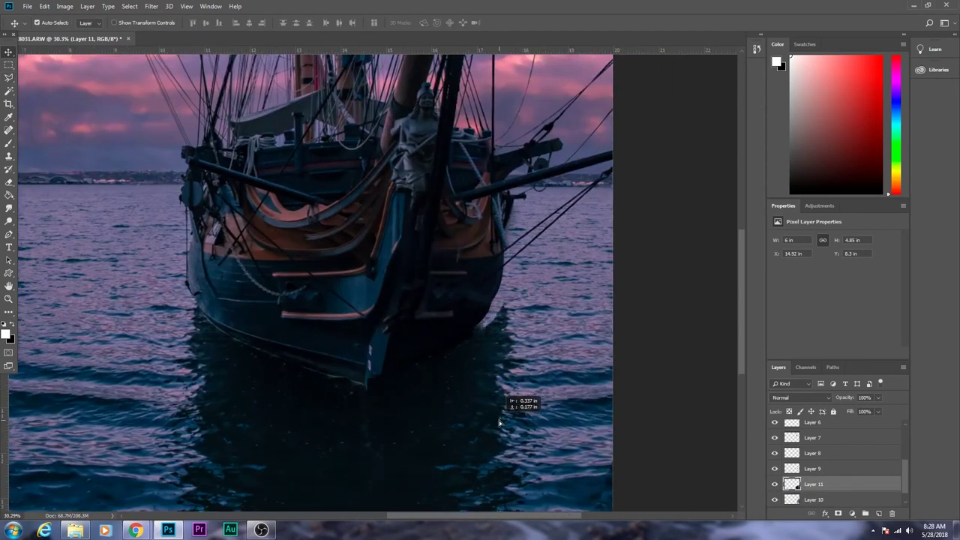
drag(437, 439, 603, 446)
key(ctrl+t)
drag(670, 477, 726, 495)
scroll(726, 494, down, 2)
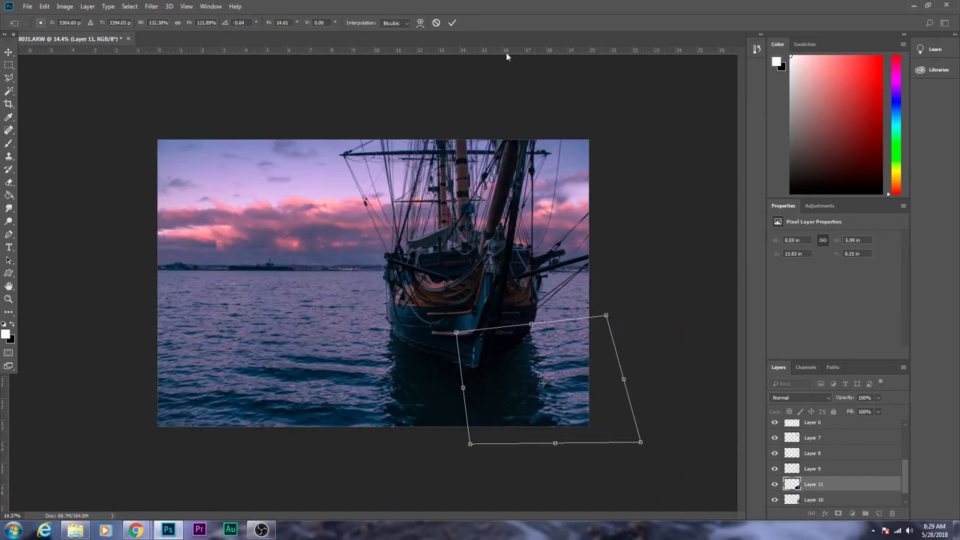
key(Return)
scroll(561, 399, up, 3)
- Soften the edges of the reflection patch with the Eraser
key(e)
scroll(369, 269, down, 1)
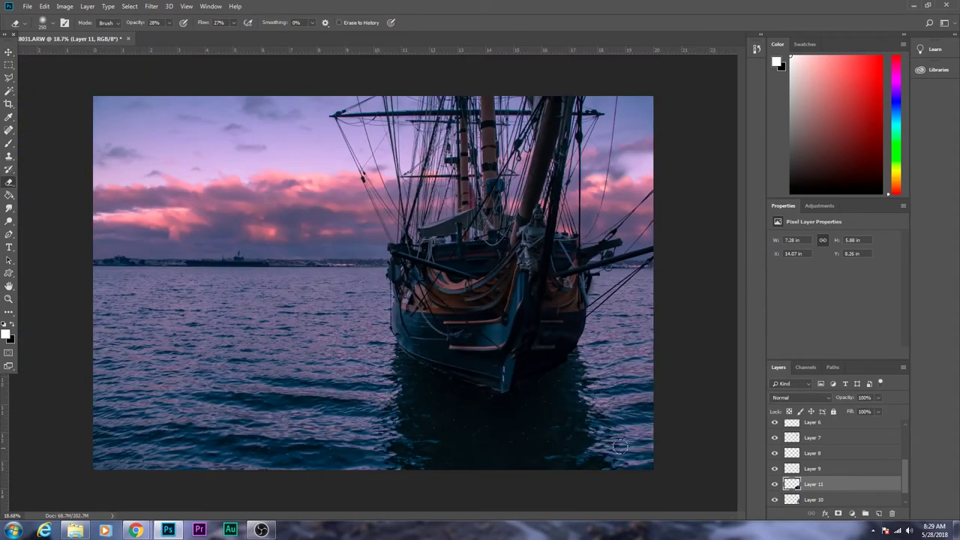
scroll(447, 379, up, 4)
scroll(542, 300, down, 1)
scroll(542, 300, down, 1)
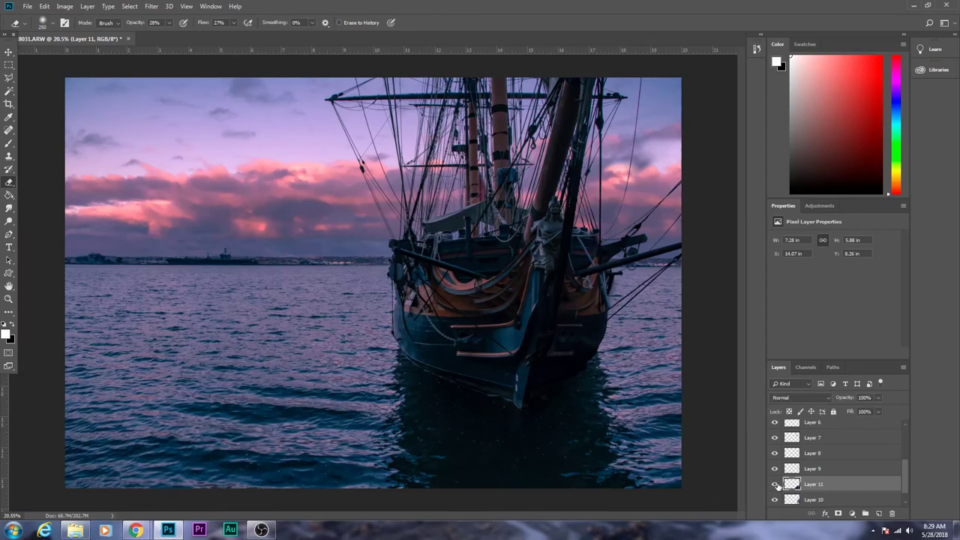
scroll(484, 137, up, 1)
scroll(483, 137, up, 1)
scroll(483, 137, up, 2)
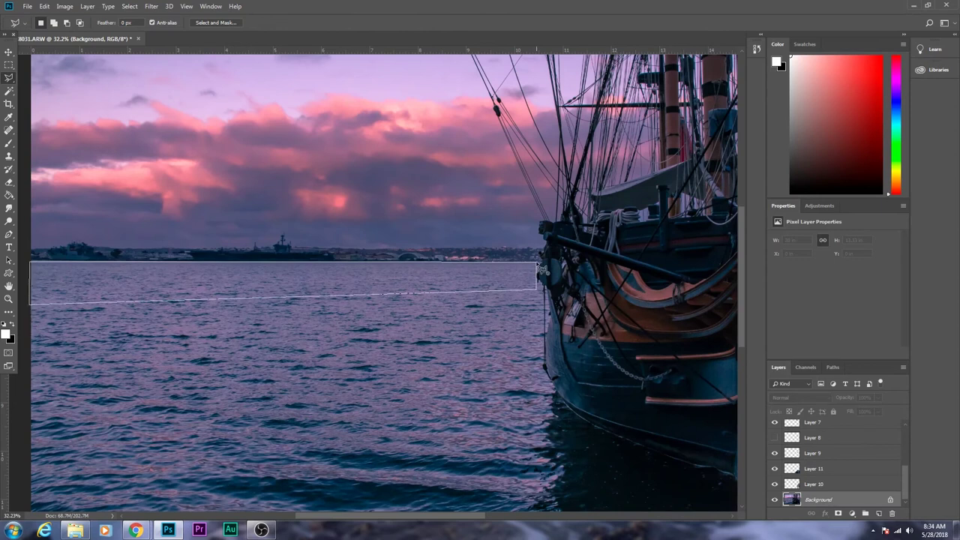
- Copy the selected sea strip to a new layer and move it up over the shoreline
key(ctrl+j)
key(v)
drag(282, 297, 270, 255)
scroll(840, 464, down, 1)
- Duplicate the strip to the right, place it above Layer 11, and stretch it wider
scroll(524, 316, down, 3)
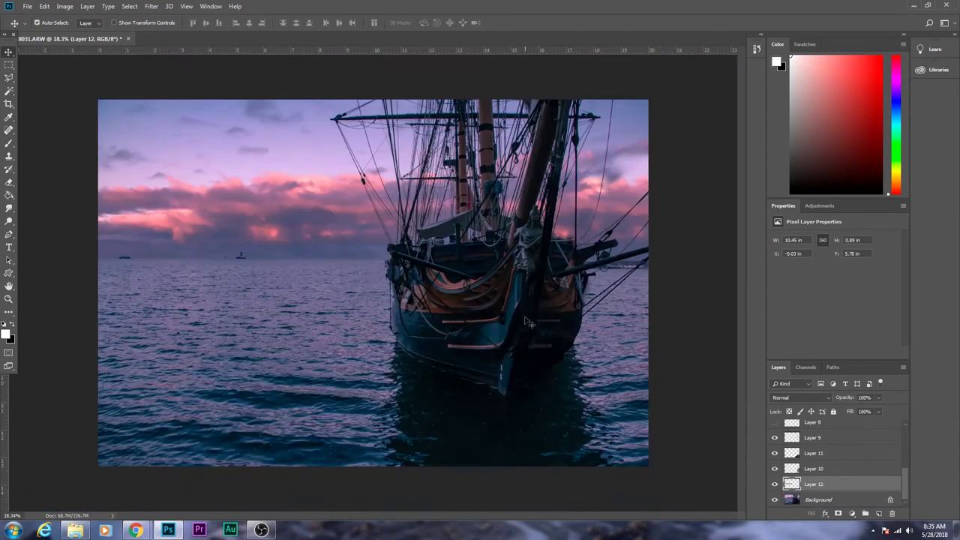
scroll(524, 316, up, 1)
scroll(524, 316, up, 1)
drag(525, 285, 675, 270)
scroll(502, 301, up, 3)
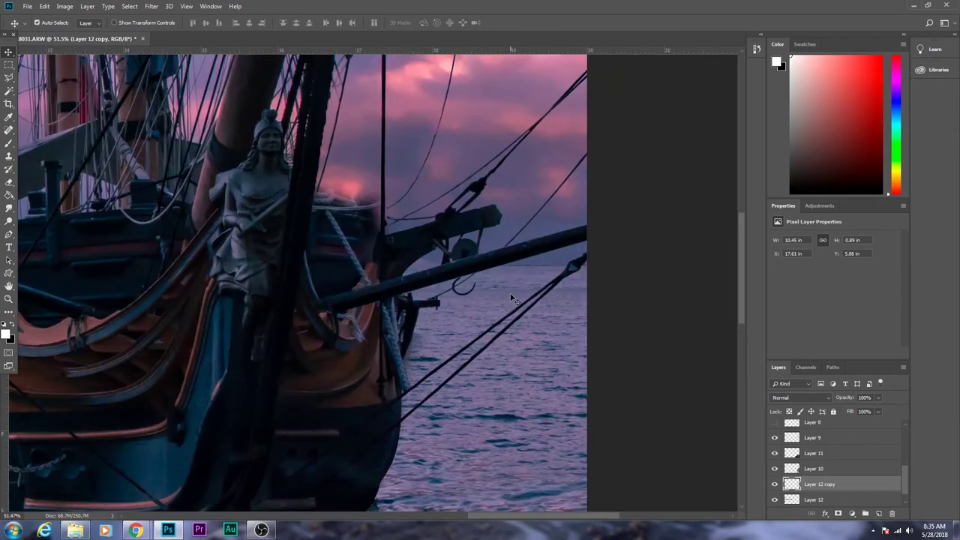
key(ctrl+])
key(ctrl+])
scroll(503, 302, down, 3)
key(ctrl+t)
drag(407, 264, 435, 264)
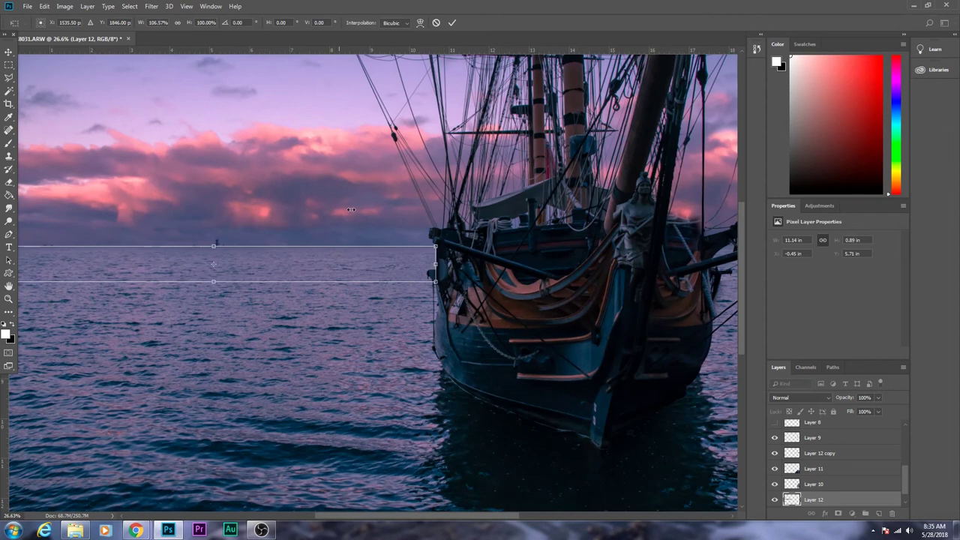
key(Return)
- Set the horizon strip's opacity to 41%
key(4)
key(1)
scroll(357, 193, up, 3)
scroll(357, 194, up, 2)
key(p)
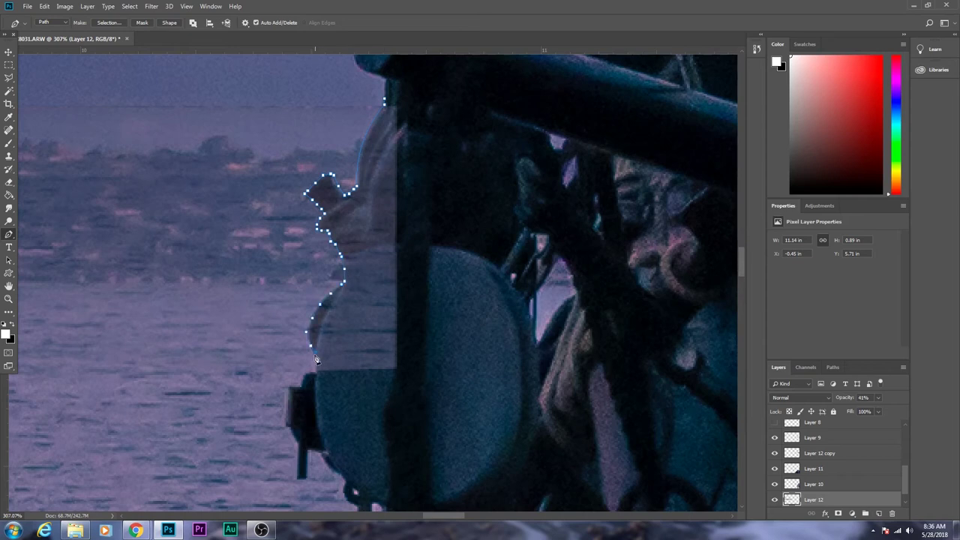
- Delete the sea strip over the bow fitting via the traced path, restoring opacity to 100%
right_click(413, 162)
click(435, 221)
click(515, 161)
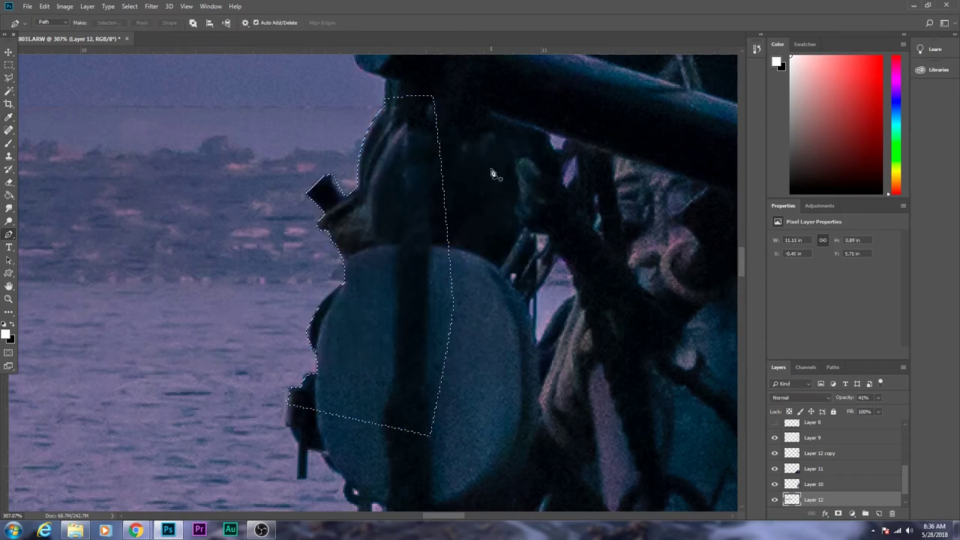
key(ctrl+0)
key(0)
scroll(299, 242, up, 5)
- Clone nearby sea over the small boats on the Background layer
key(alt+comma)
click(9, 155)
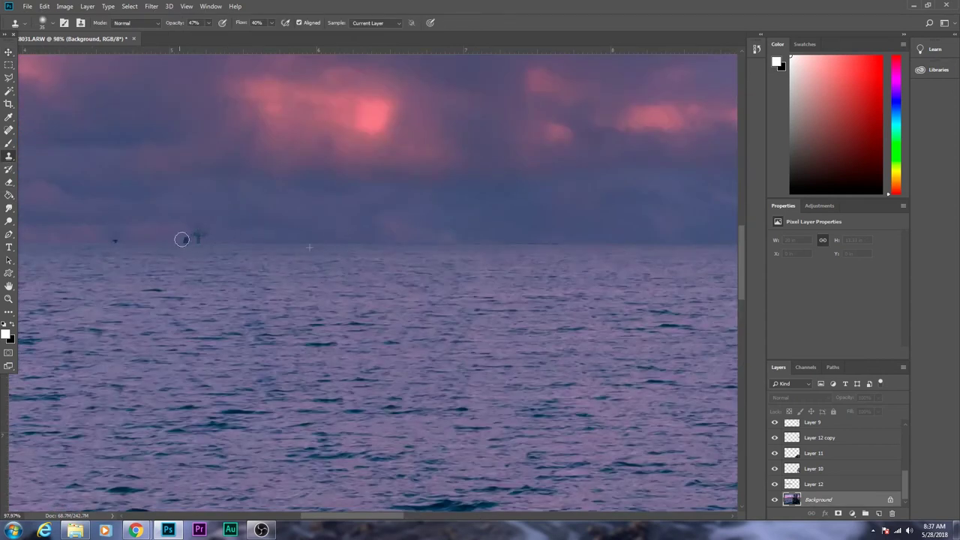
scroll(340, 203, left, 5)
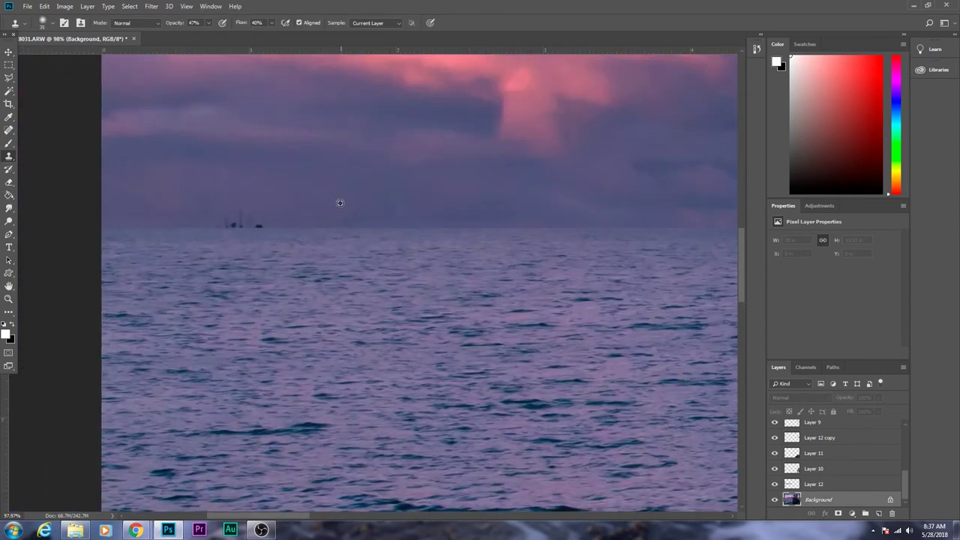
scroll(267, 222, down, 5)
drag(907, 476, 906, 429)
- Paint a white signature over the sea on Layer 13
click(815, 429)
key(b)
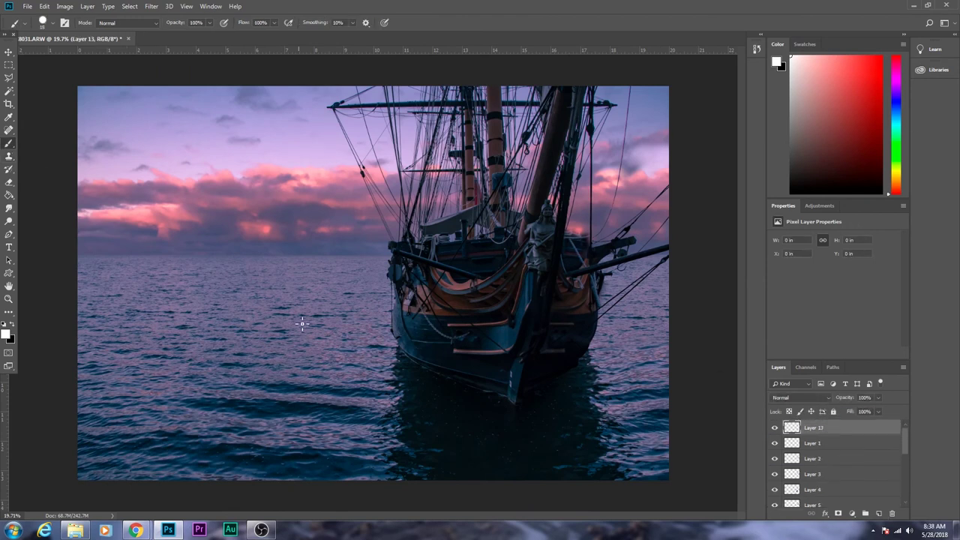
drag(193, 294, 337, 217)
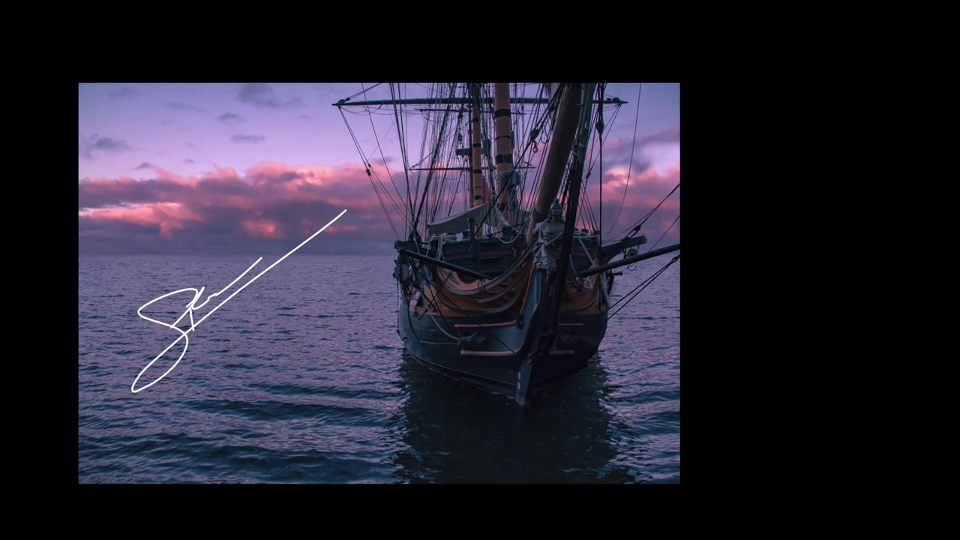